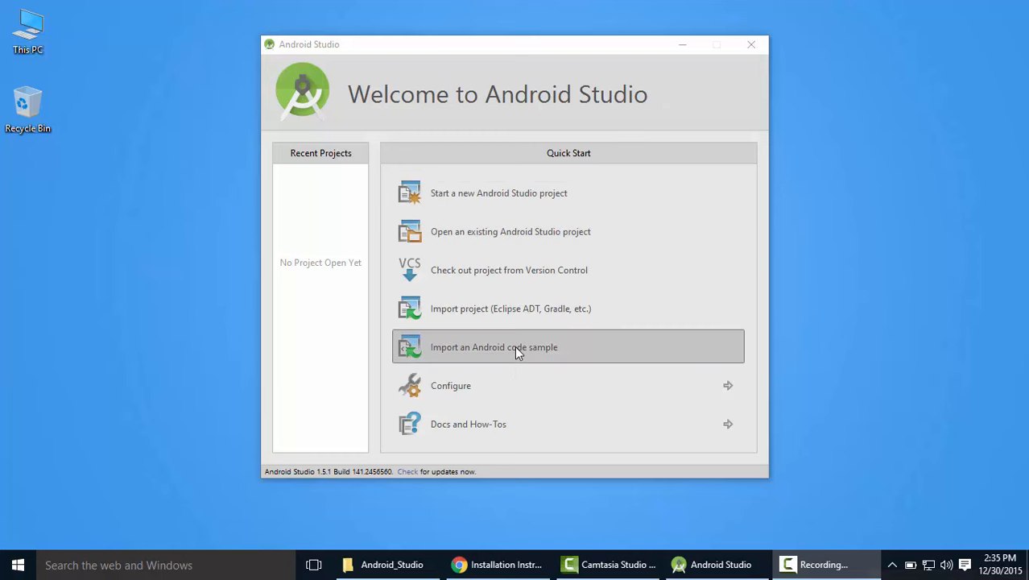
Open the standalone SDK Manager from the Android SDK settings and select the Intel x86 Emulator Accelerator (HAXM installer) package under Extras.
{"action": "left_click", "coordinate": [476, 386]}
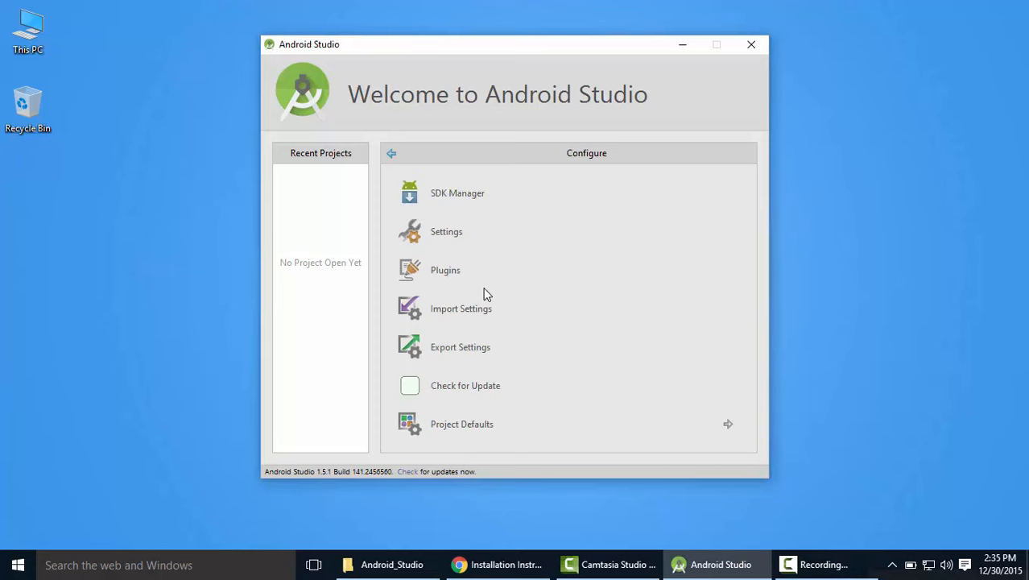
{"action": "left_click", "coordinate": [454, 193]}
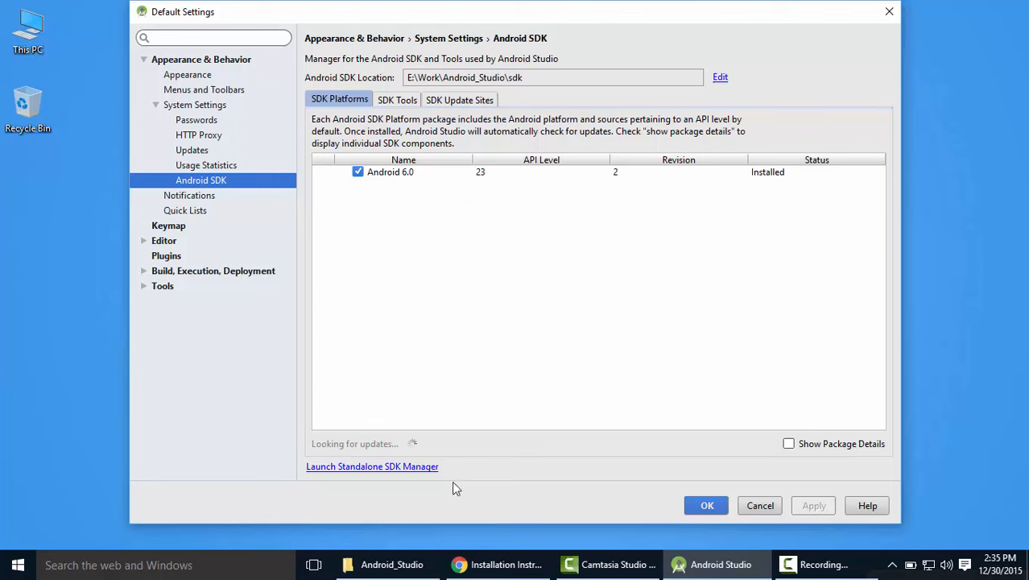
{"action": "left_click", "coordinate": [403, 472]}
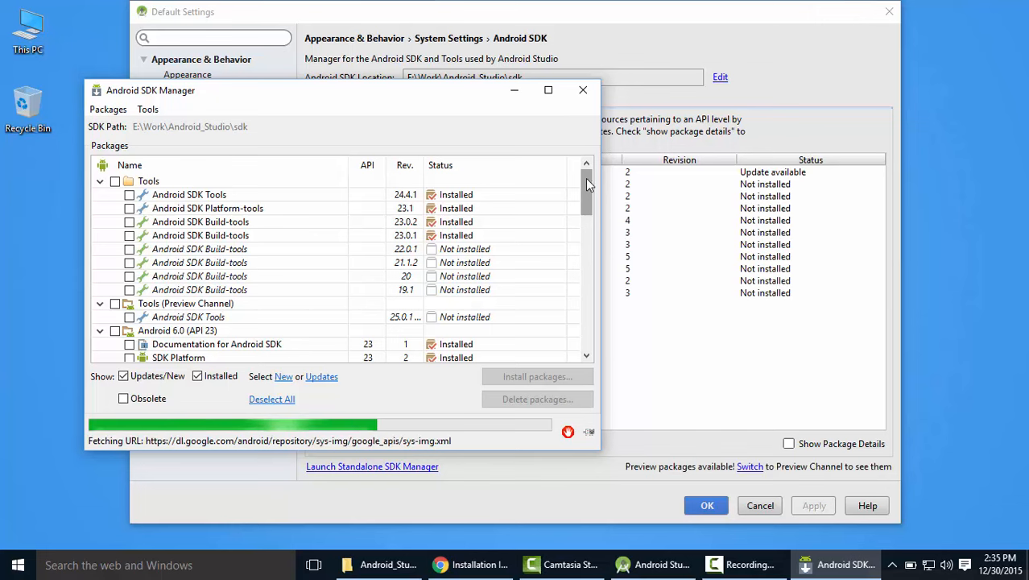
{"action": "left_click_drag", "start_coordinate": [585, 177], "coordinate": [582, 321]}
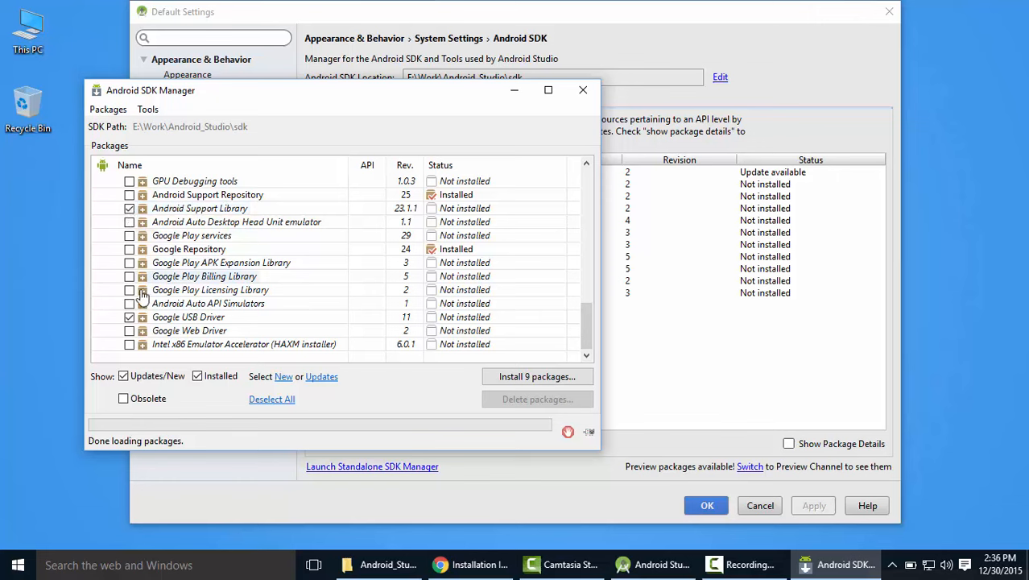
{"action": "left_click", "coordinate": [130, 345]}
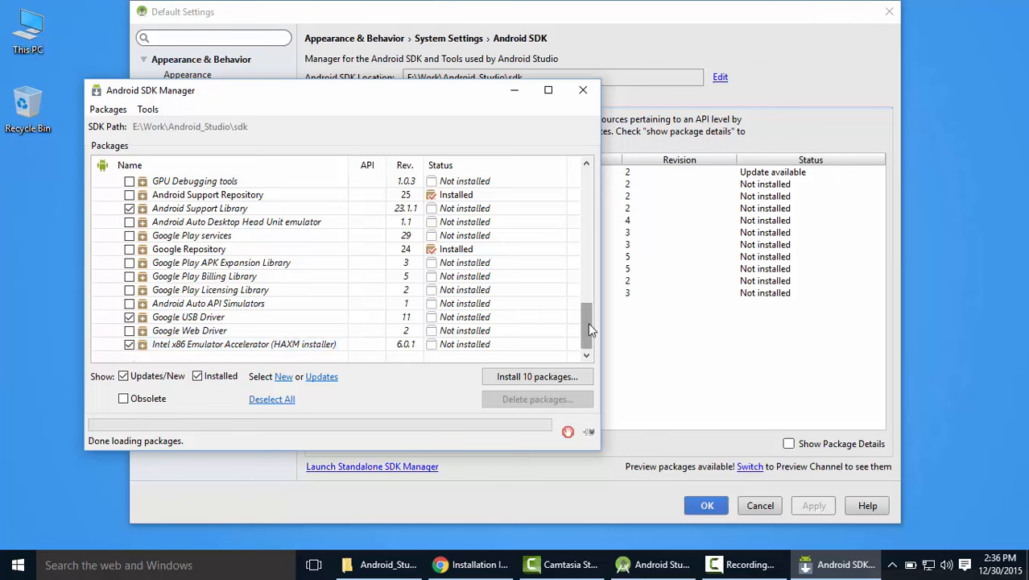
Deselect the seven Android 6.0 (API 23) system images from Android TV ARM EABI v7a through Intel x86 Atom.
{"action": "left_click_drag", "start_coordinate": [587, 329], "coordinate": [595, 238]}
{"action": "left_click", "coordinate": [129, 222]}
{"action": "left_click", "coordinate": [128, 235]}
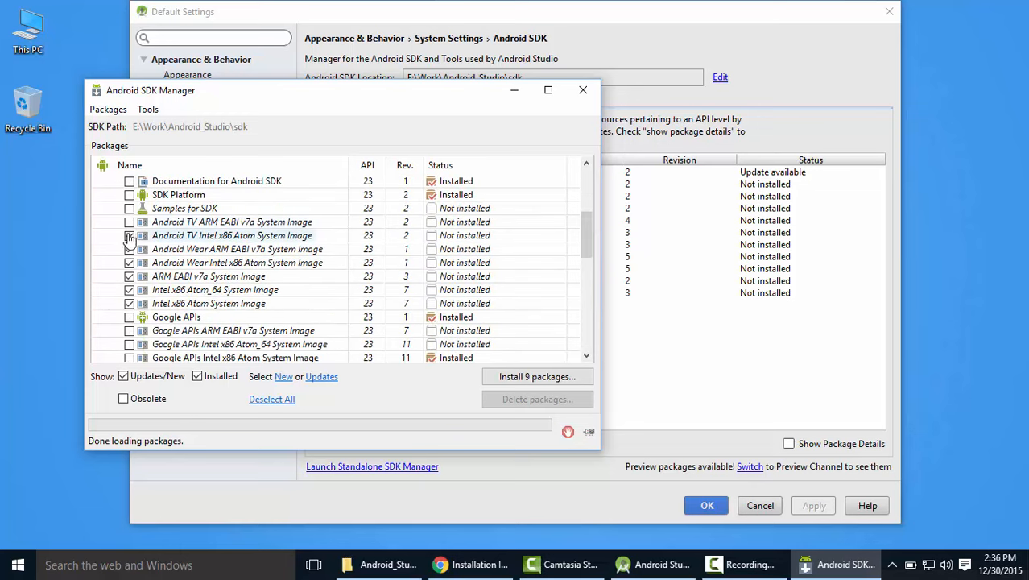
{"action": "left_click", "coordinate": [129, 249]}
{"action": "left_click", "coordinate": [129, 263]}
{"action": "left_click", "coordinate": [129, 277]}
{"action": "left_click", "coordinate": [129, 290]}
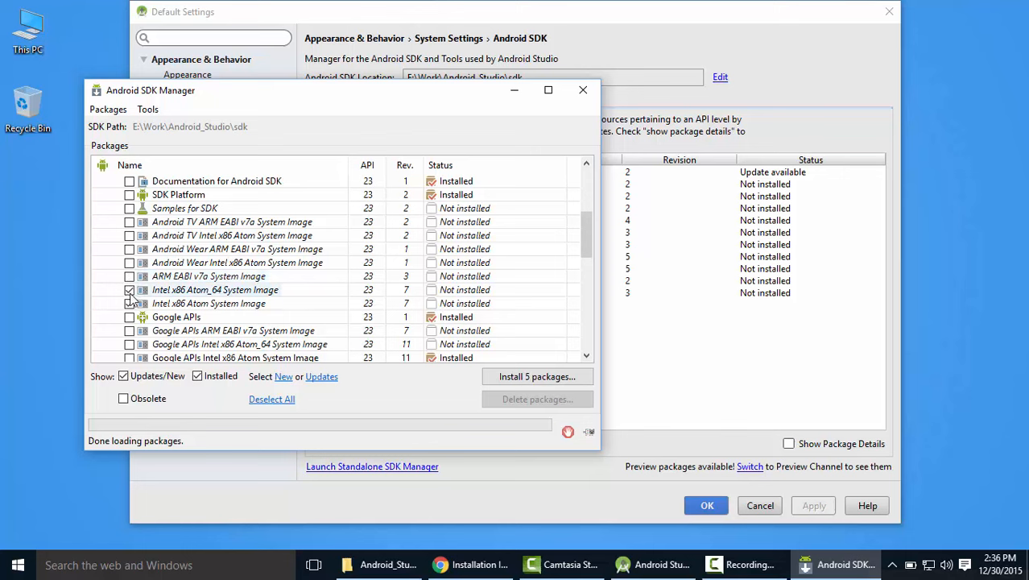
{"action": "left_click", "coordinate": [128, 304]}
Install the selected Extras packages, accepting the Android SDK and Intel Android Extra licenses, and close the SDK Manager and settings.
{"action": "left_click_drag", "start_coordinate": [586, 238], "coordinate": [583, 318]}
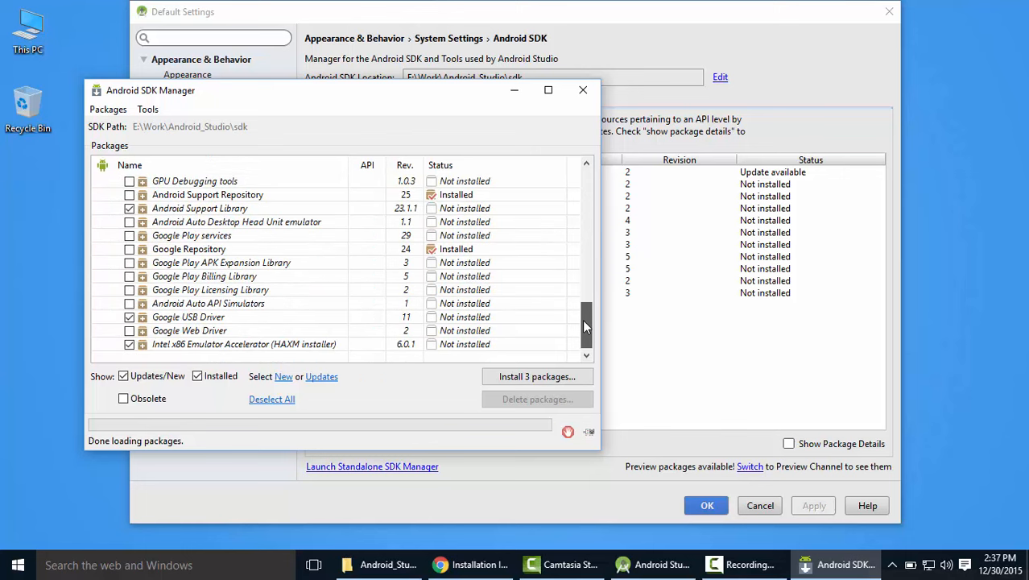
{"action": "left_click", "coordinate": [524, 378]}
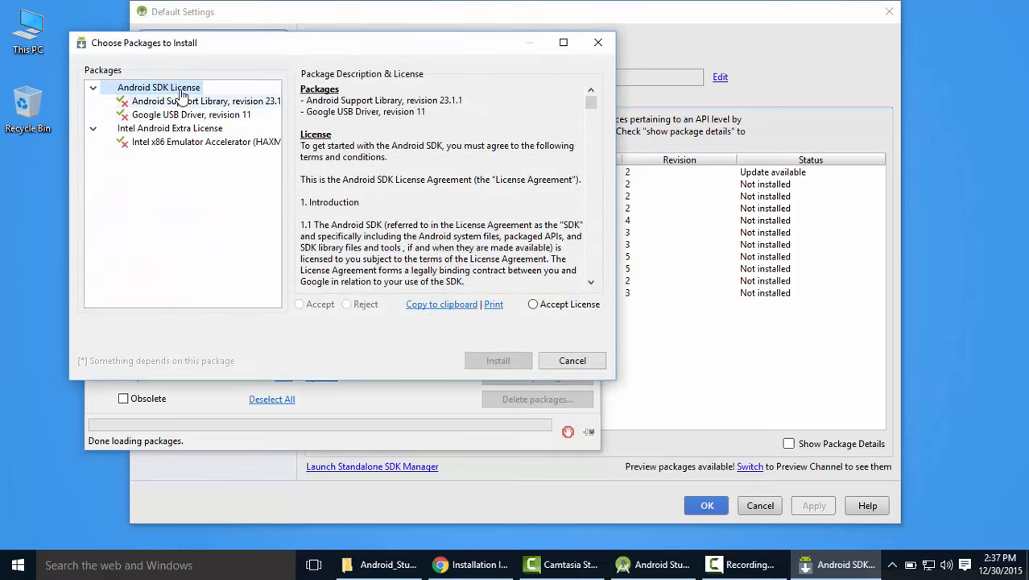
{"action": "left_click", "coordinate": [533, 305]}
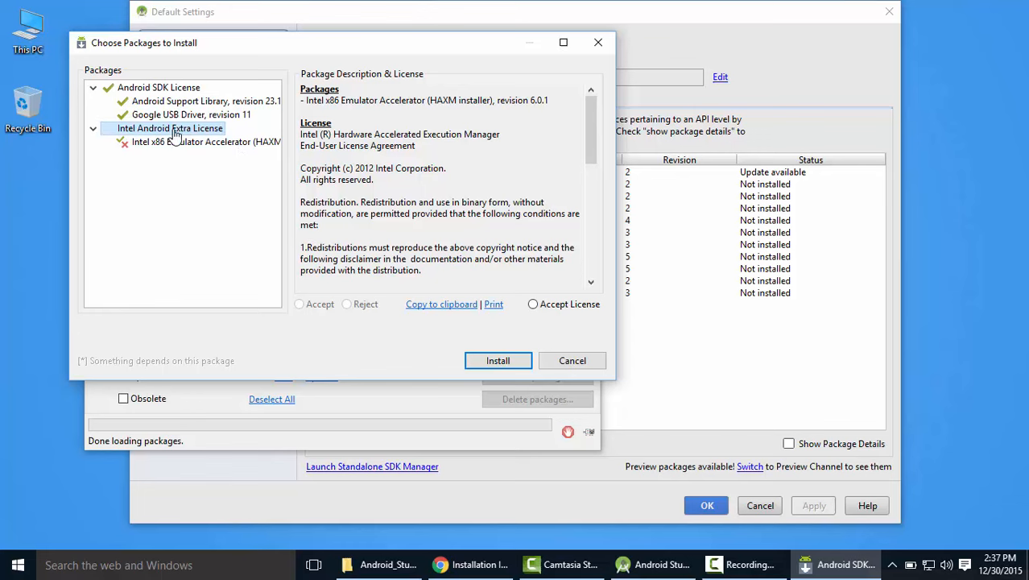
{"action": "left_click", "coordinate": [534, 306]}
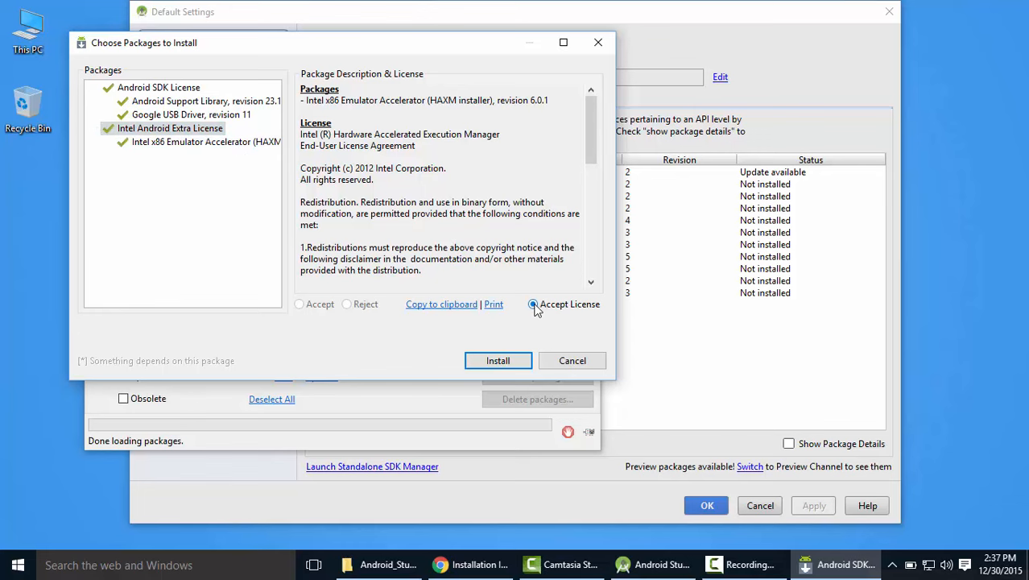
{"action": "left_click", "coordinate": [498, 361]}
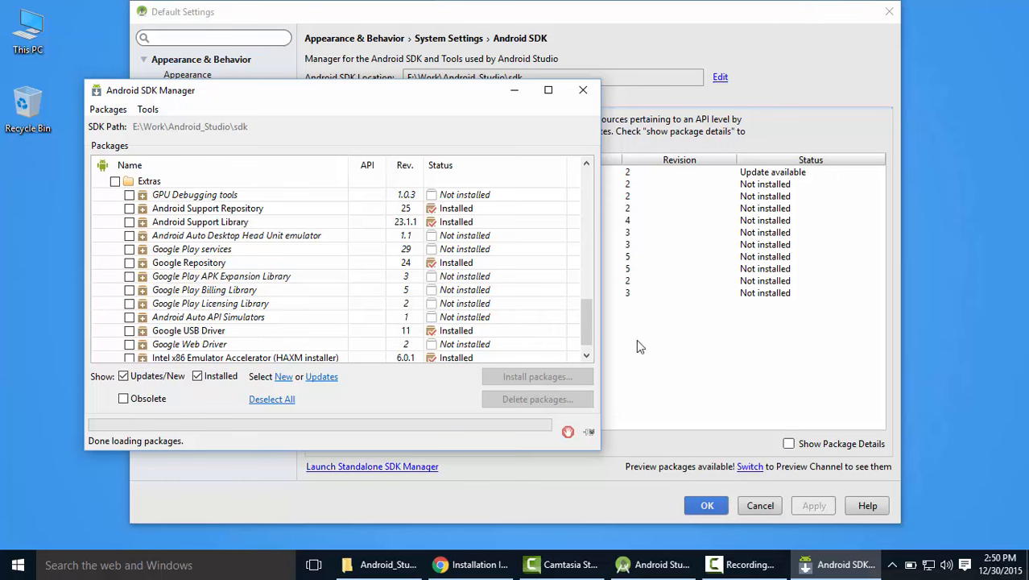
{"action": "left_click", "coordinate": [584, 91]}
{"action": "left_click", "coordinate": [709, 506]}
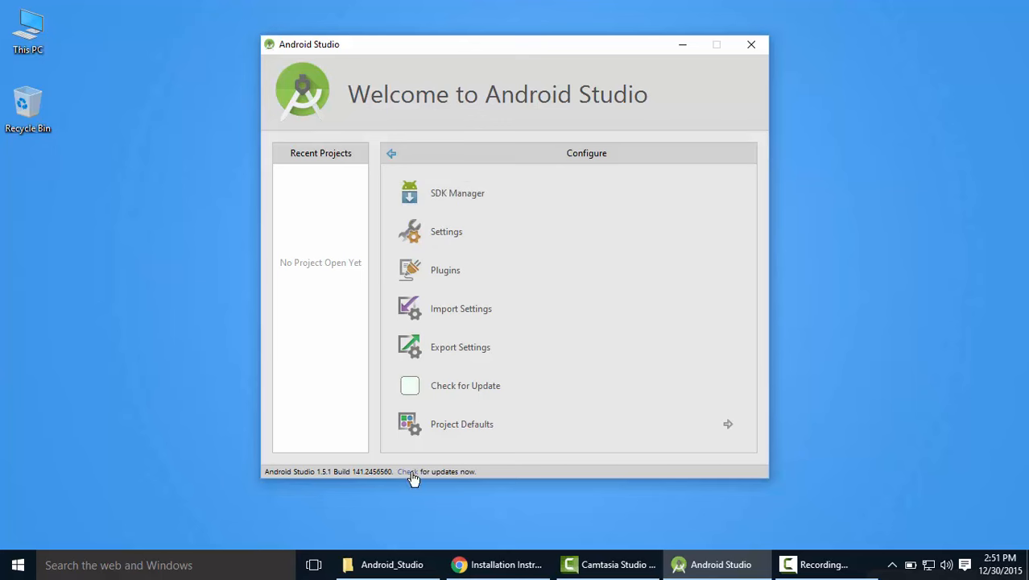
Switch to File Explorer and open the folder sdk\extras\intel\Hardware_Accelerated_Execution_Manager inside Android_Studio.
{"action": "left_click", "coordinate": [392, 564]}
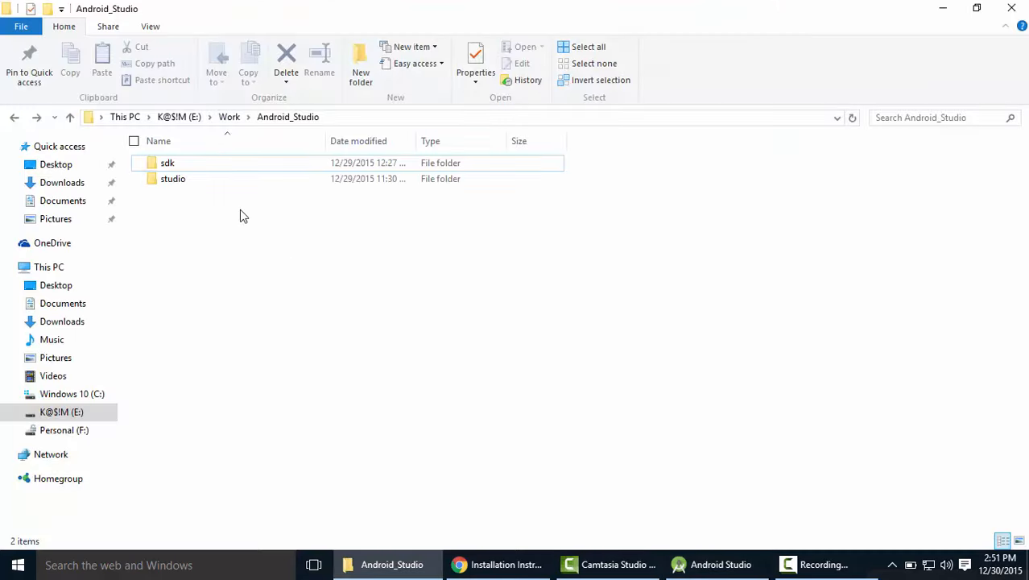
{"action": "left_click", "coordinate": [201, 166]}
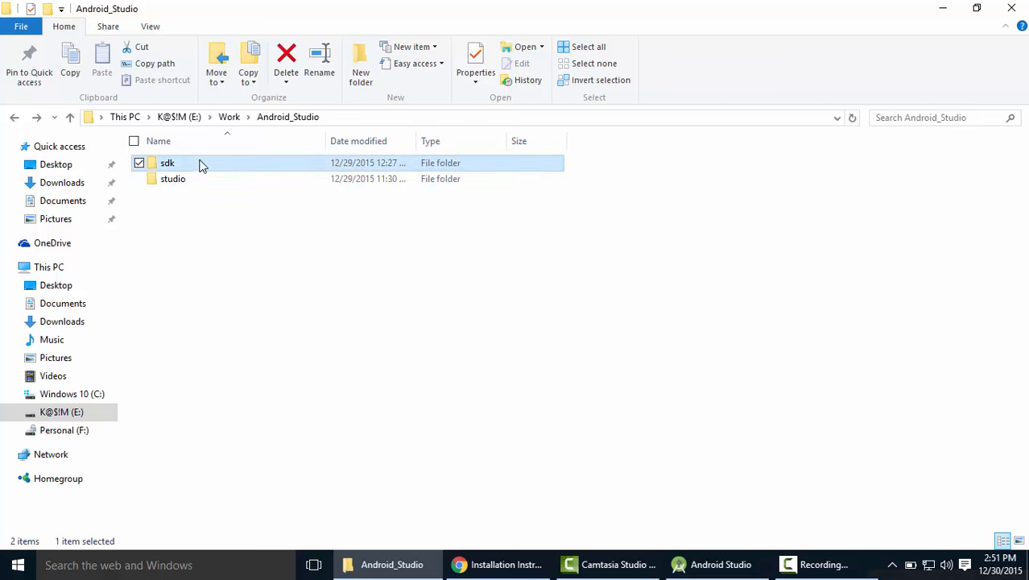
{"action": "right_click", "coordinate": [200, 164]}
{"action": "left_click", "coordinate": [202, 168]}
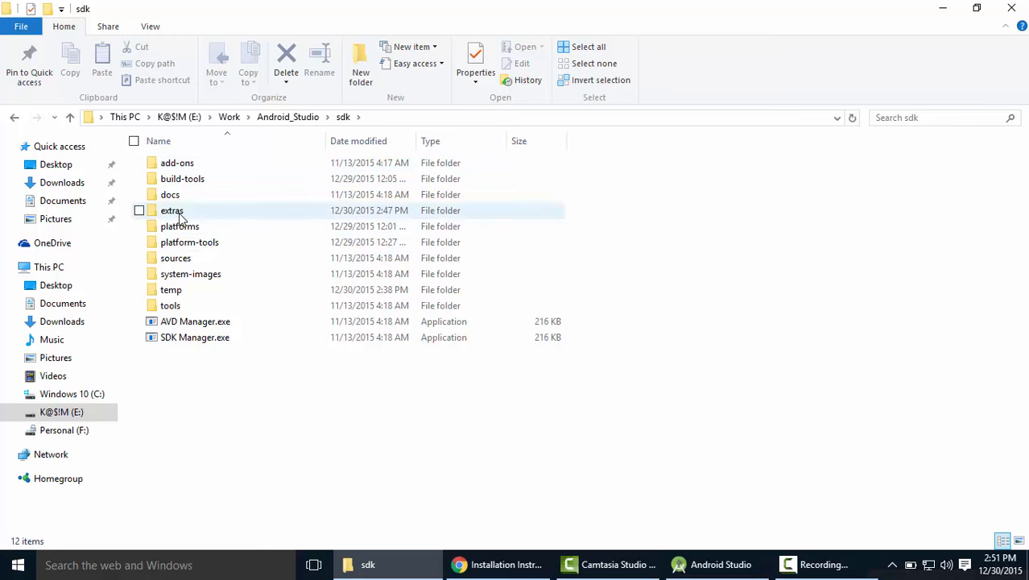
{"action": "right_click", "coordinate": [180, 213]}
{"action": "left_click", "coordinate": [208, 166]}
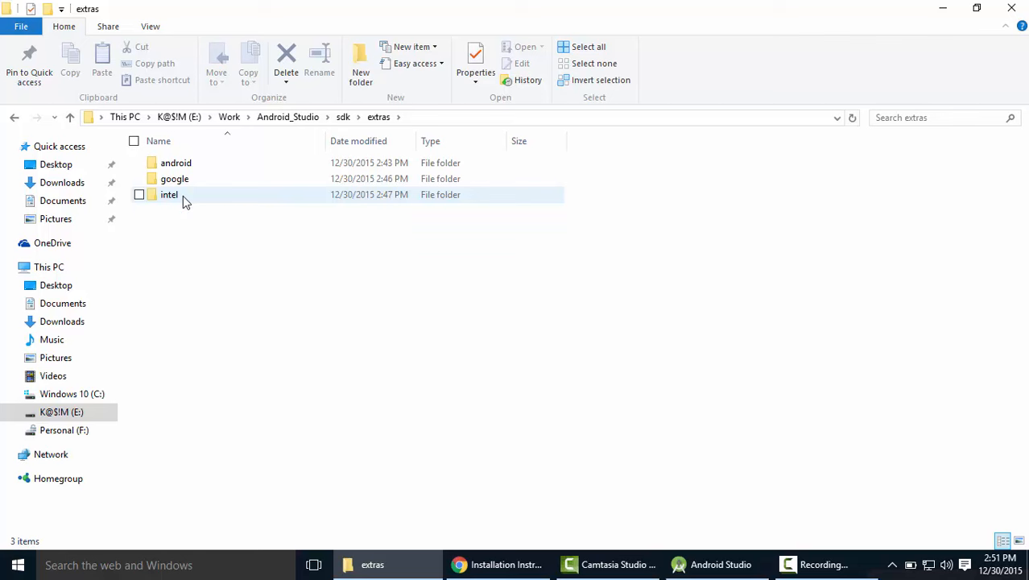
{"action": "double_click", "coordinate": [183, 196]}
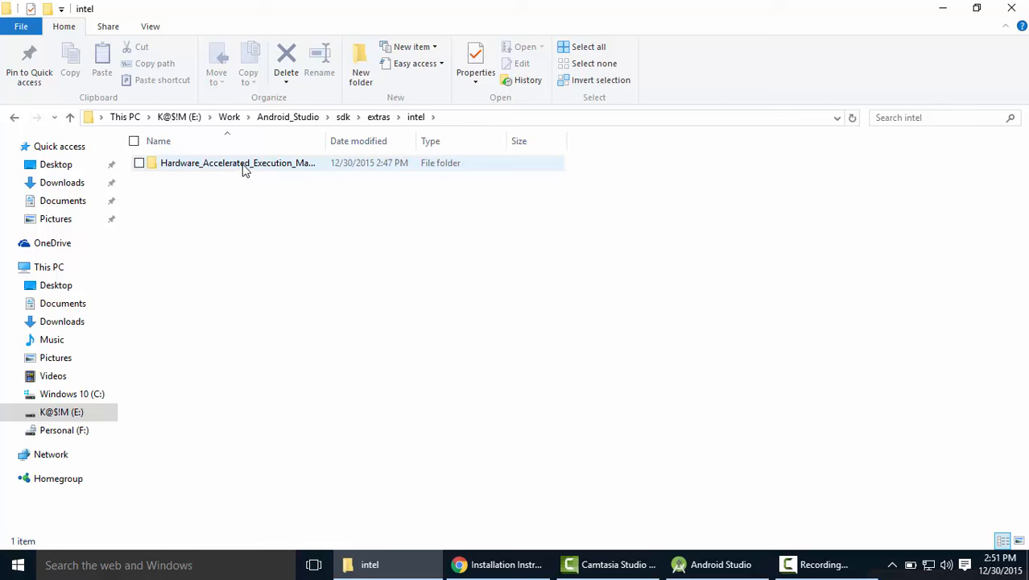
{"action": "double_click", "coordinate": [255, 167]}
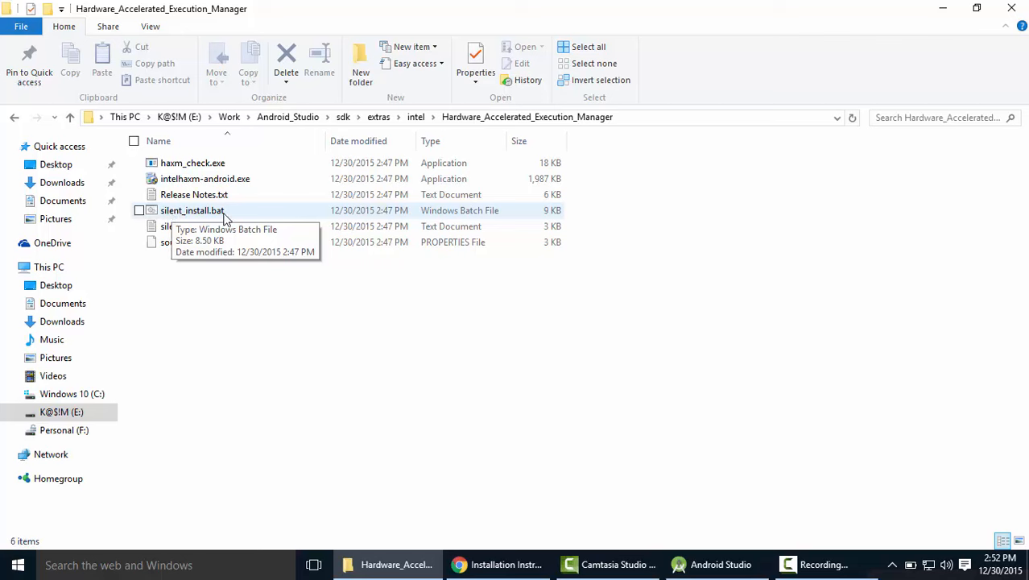
Run intelhaxm-android.exe as administrator and agree to install version 6.0.1 over the existing version.
{"action": "right_click", "coordinate": [212, 182]}
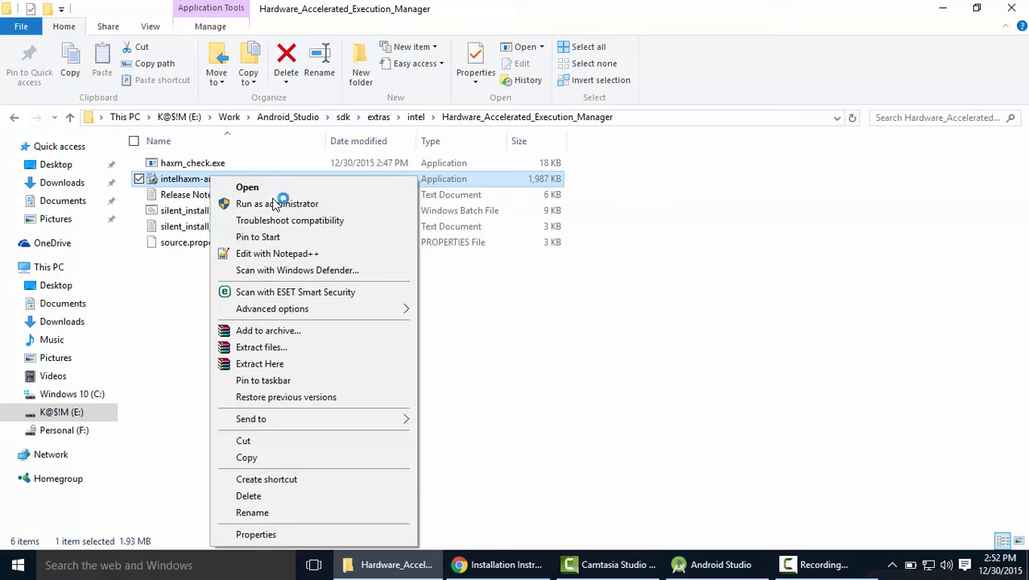
{"action": "left_click", "coordinate": [275, 204]}
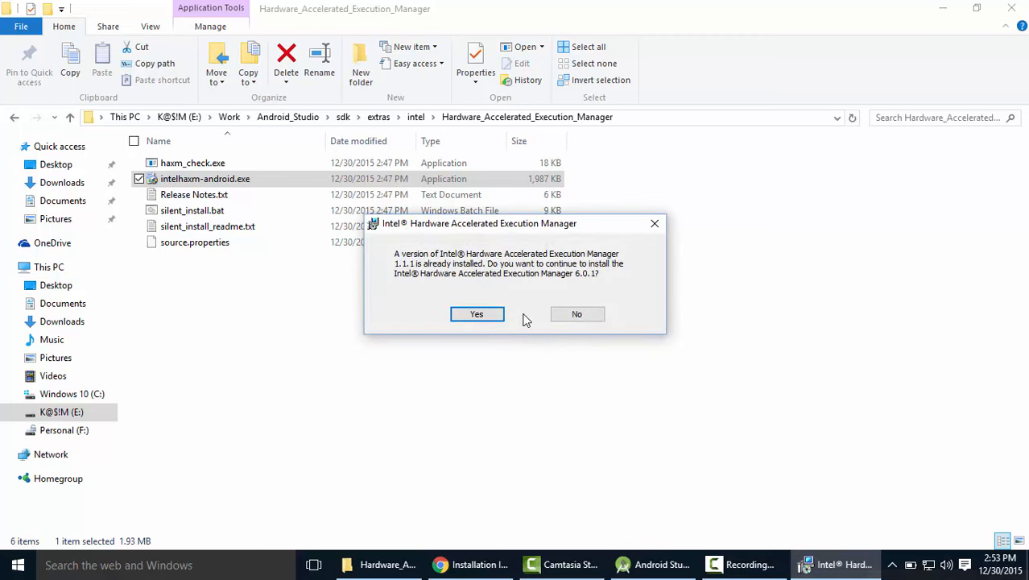
{"action": "left_click", "coordinate": [476, 315]}
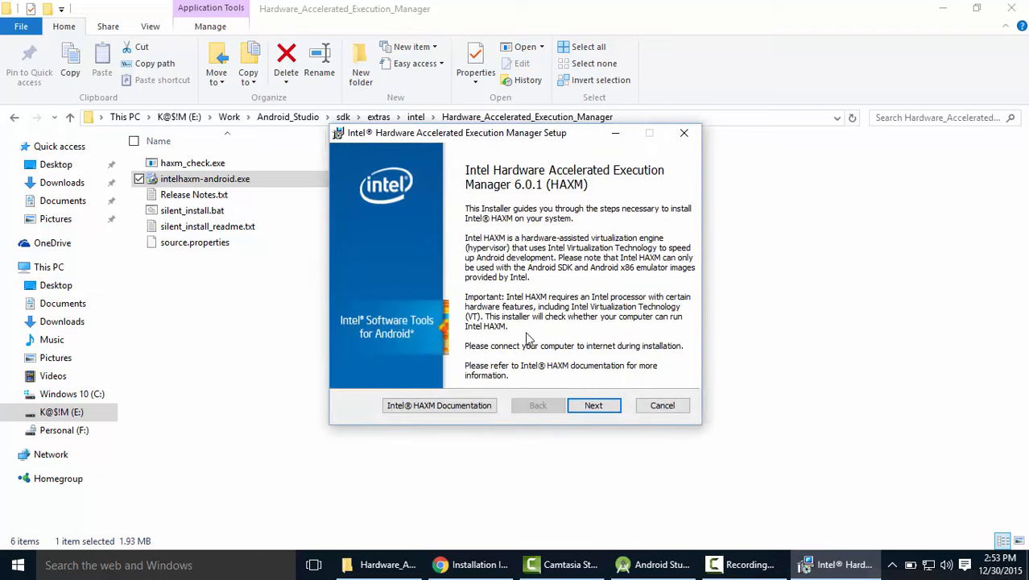
Install Intel HAXM with the default 1024 MB memory limit and finish the setup without launching the HAXM documentation.
{"action": "left_click", "coordinate": [592, 405]}
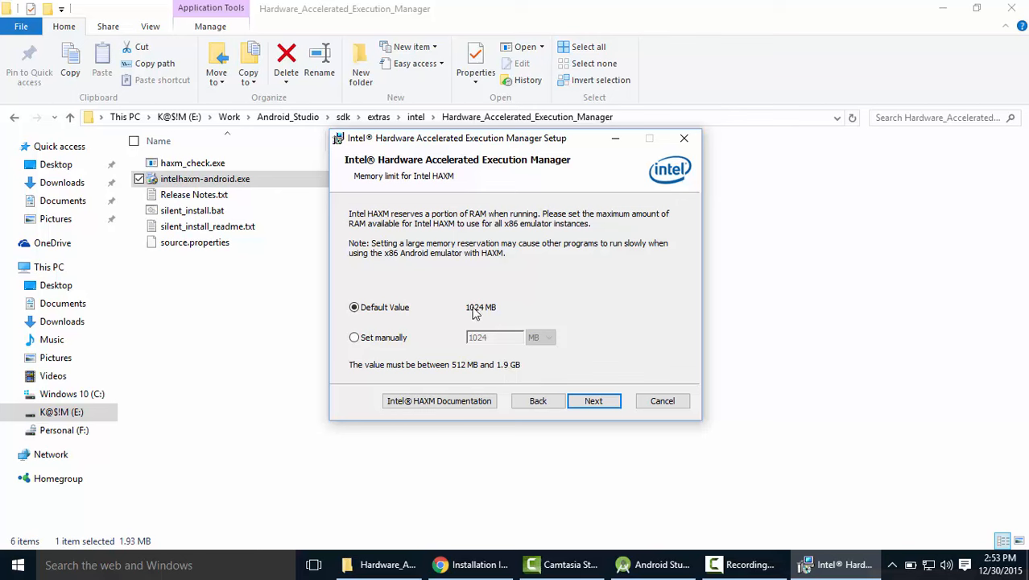
{"action": "left_click", "coordinate": [592, 401]}
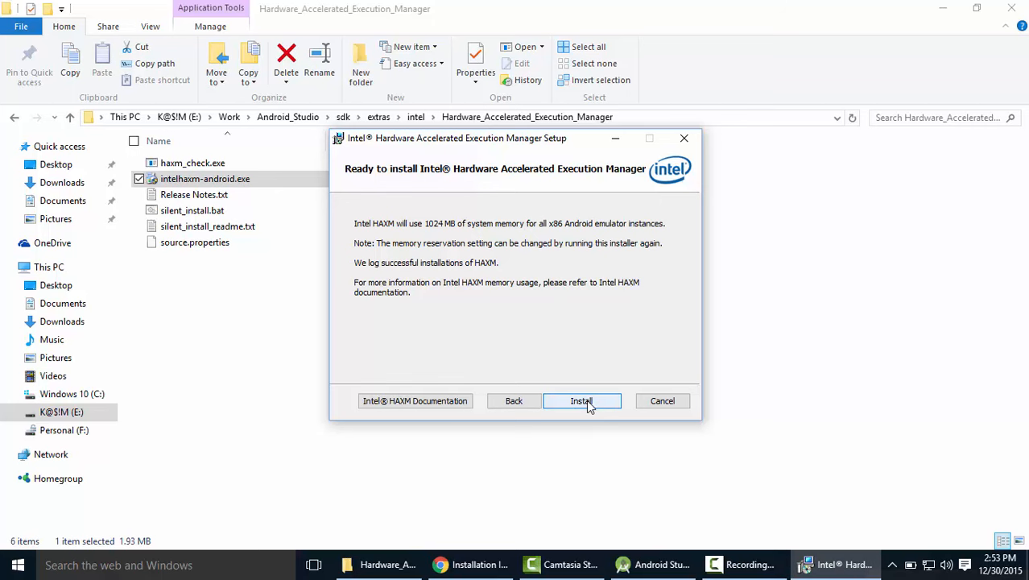
{"action": "left_click", "coordinate": [588, 405]}
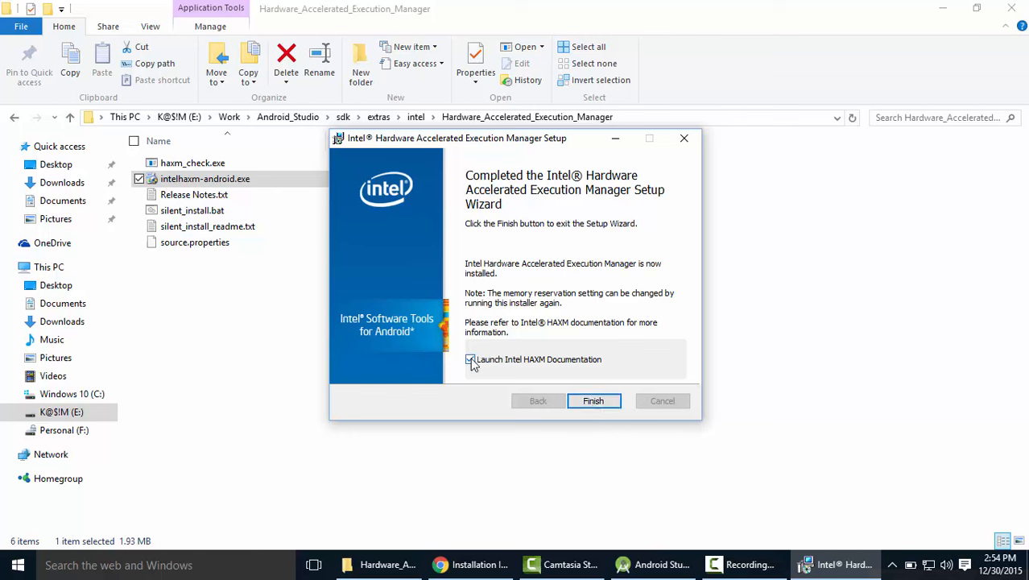
{"action": "left_click", "coordinate": [471, 361]}
{"action": "left_click", "coordinate": [594, 400]}
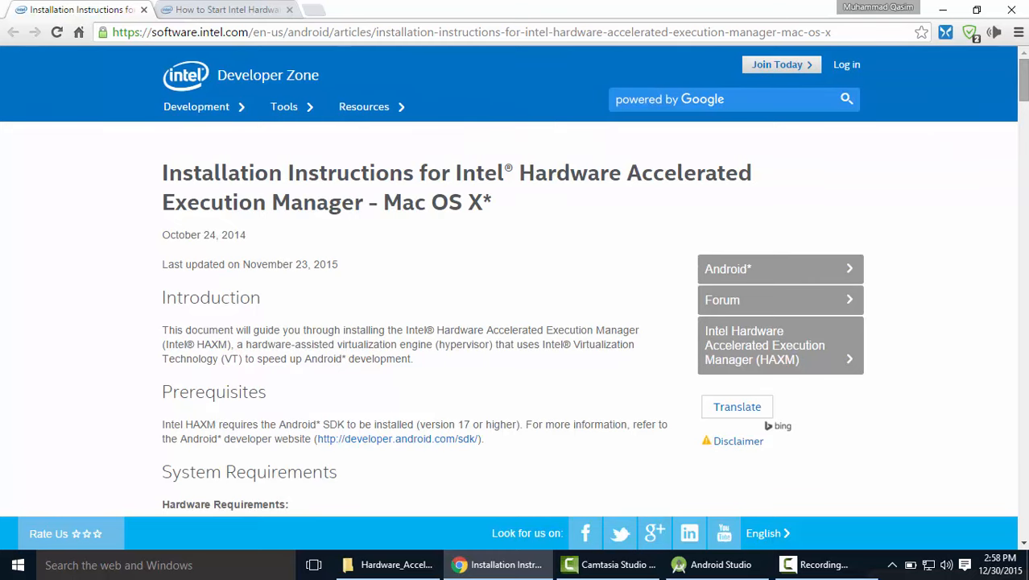
Switch to Chrome and review Intel's HAXM installation instructions for Mac OS X and its article on starting hardware-assisted virtualization on Linux.
{"action": "scroll", "coordinate": [508, 279], "scroll_direction": "down", "scroll_amount": 4}
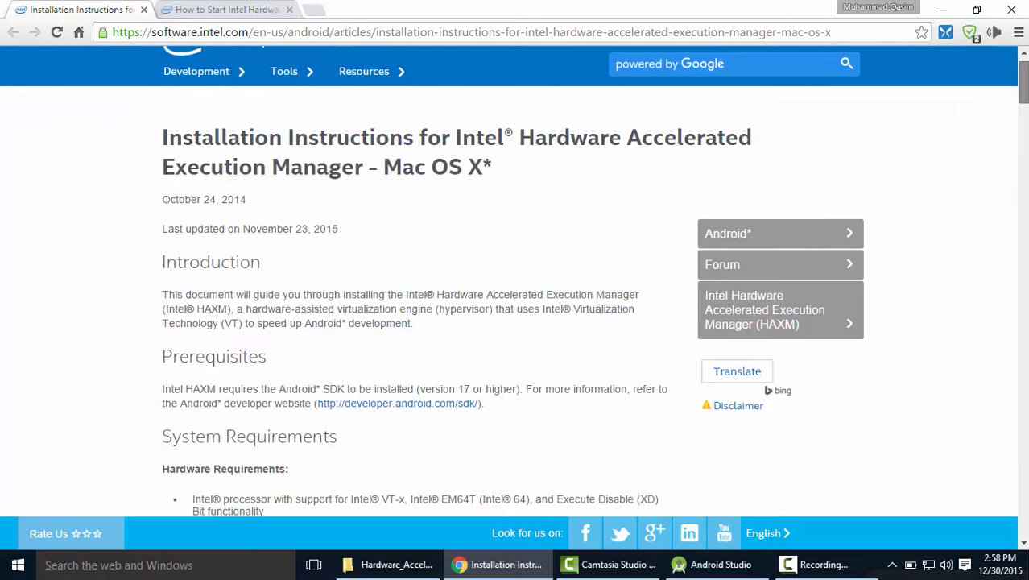
{"action": "scroll", "coordinate": [508, 278], "scroll_direction": "down", "scroll_amount": 10}
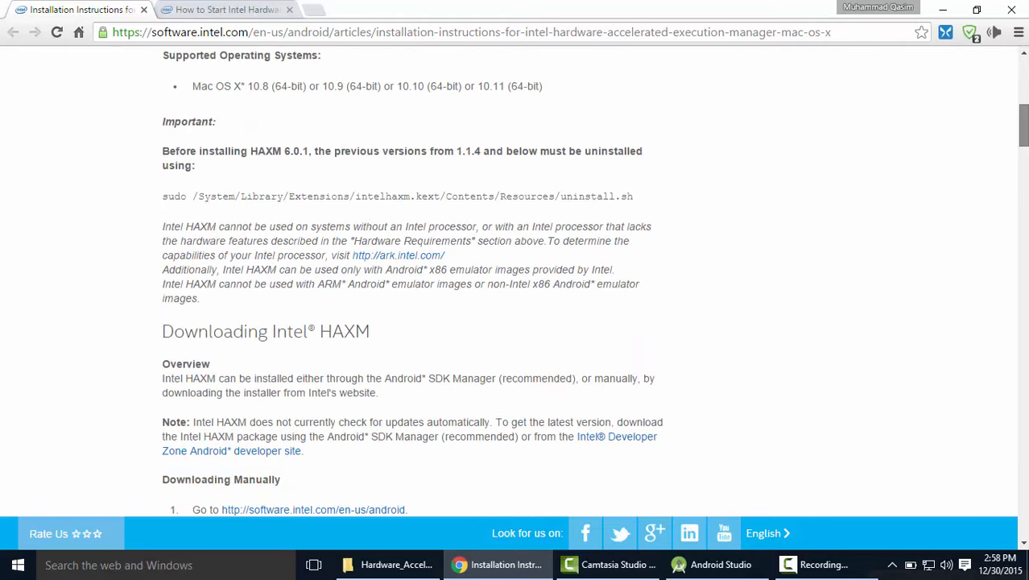
{"action": "scroll", "coordinate": [508, 278], "scroll_direction": "down", "scroll_amount": 13}
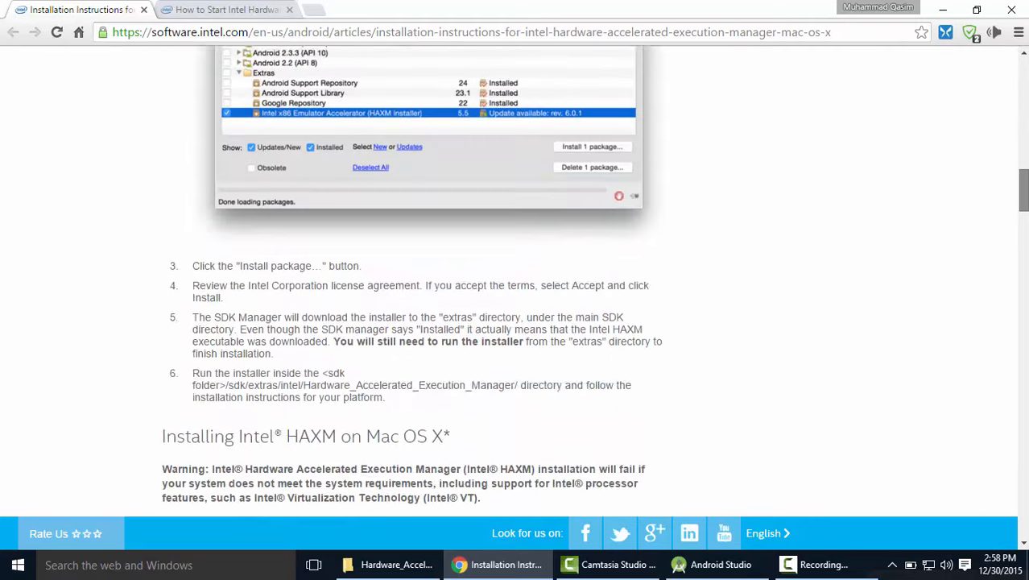
{"action": "scroll", "coordinate": [508, 278], "scroll_direction": "up", "scroll_amount": 4}
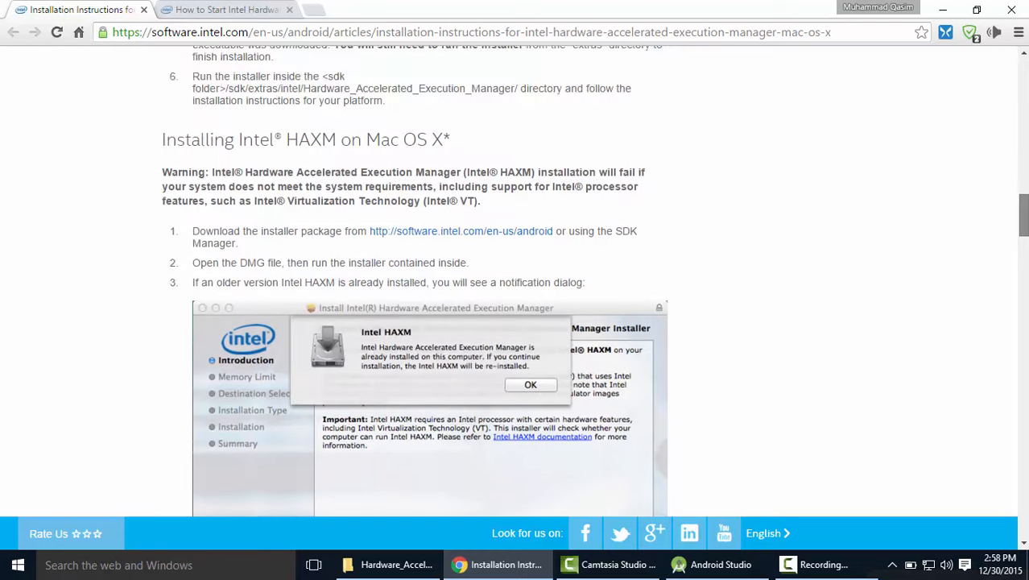
{"action": "scroll", "coordinate": [508, 278], "scroll_direction": "down", "scroll_amount": 3}
{"action": "key", "text": "ctrl+Tab"}
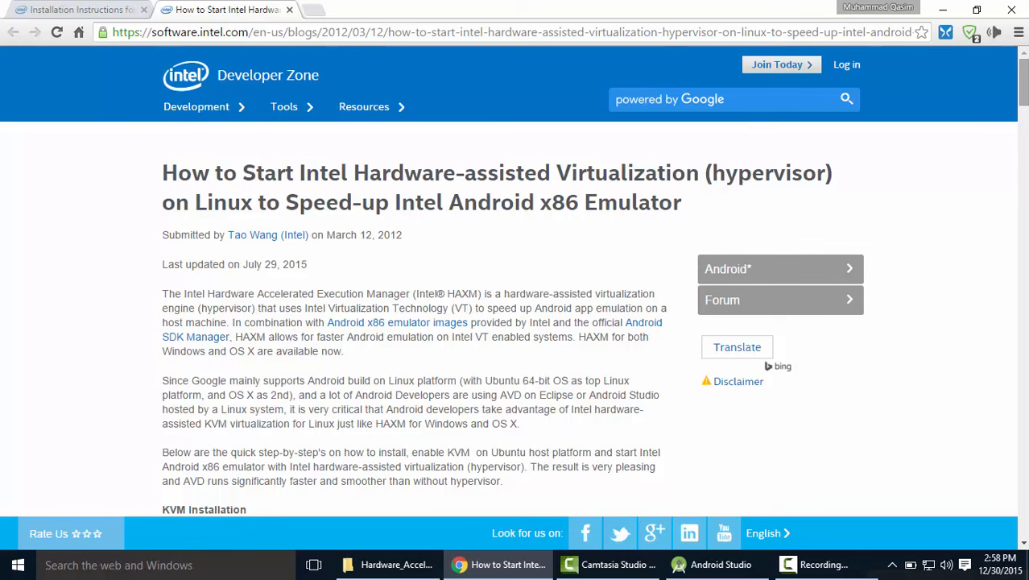
{"action": "left_click_drag", "start_coordinate": [1024, 85], "coordinate": [264, 11]}
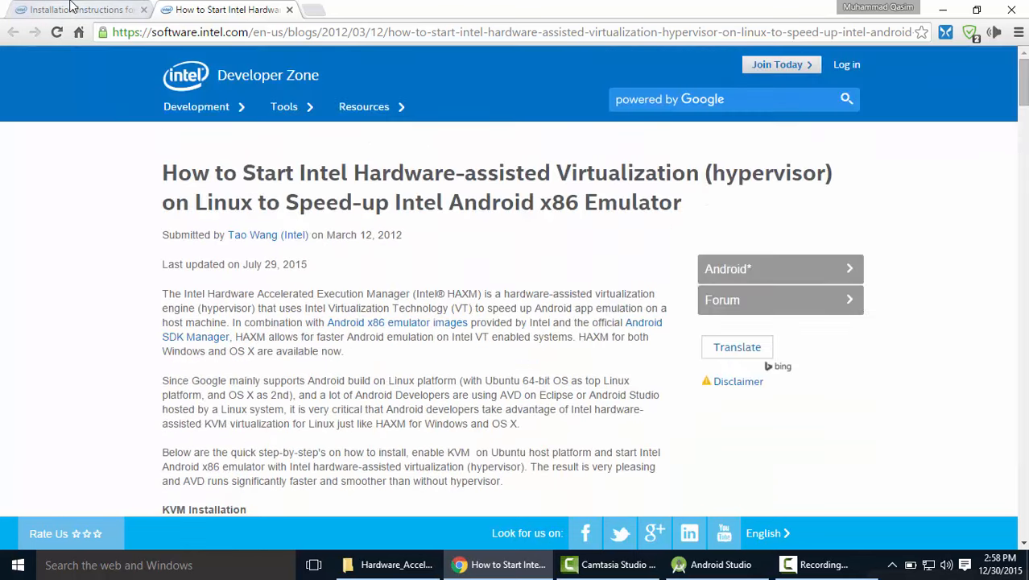
{"action": "left_click", "coordinate": [139, 8]}
{"action": "left_click", "coordinate": [206, 8]}
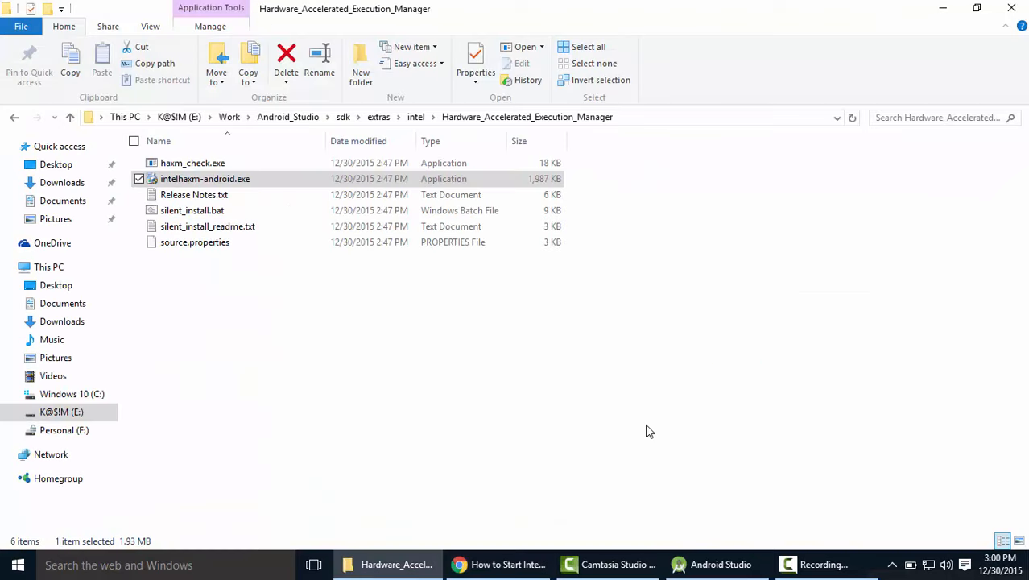
Switch to Android Studio and return from the Configure page to the Quick Start page.
{"action": "left_click", "coordinate": [719, 564]}
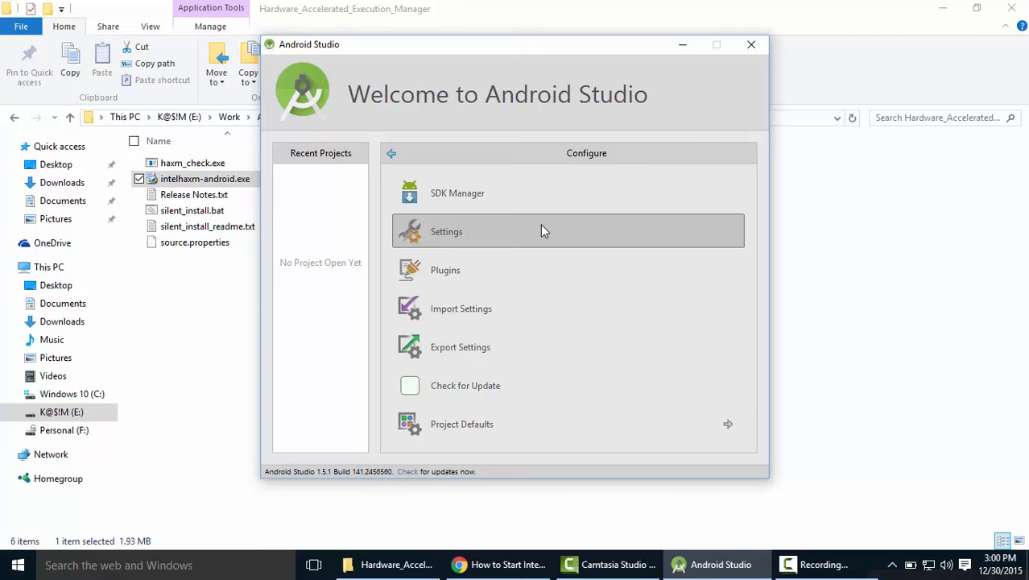
{"action": "left_click", "coordinate": [392, 153]}
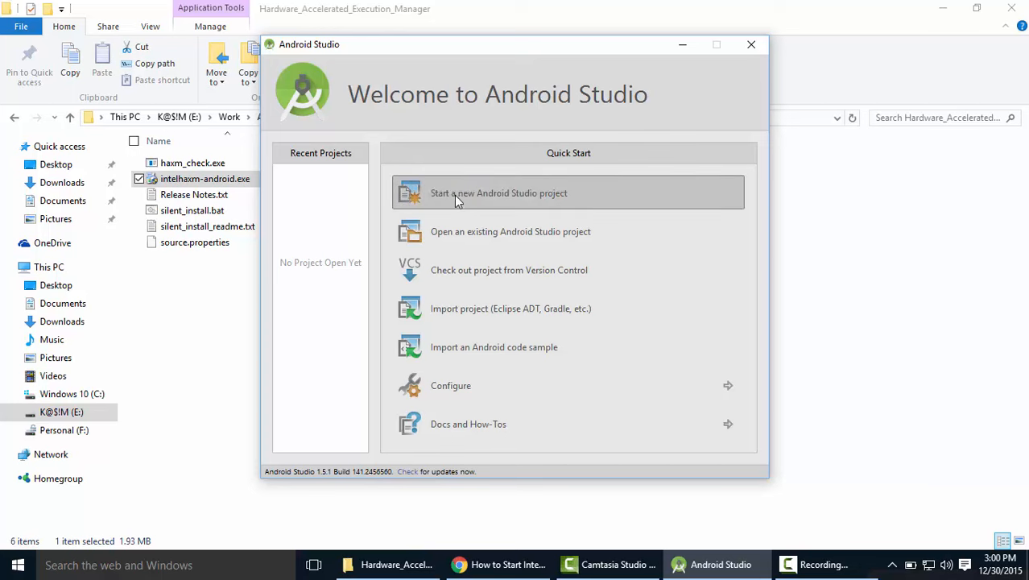
Start a new Android Studio project, minimize the file explorer window behind it, and set the application name to "Hello World".
{"action": "left_click", "coordinate": [538, 195]}
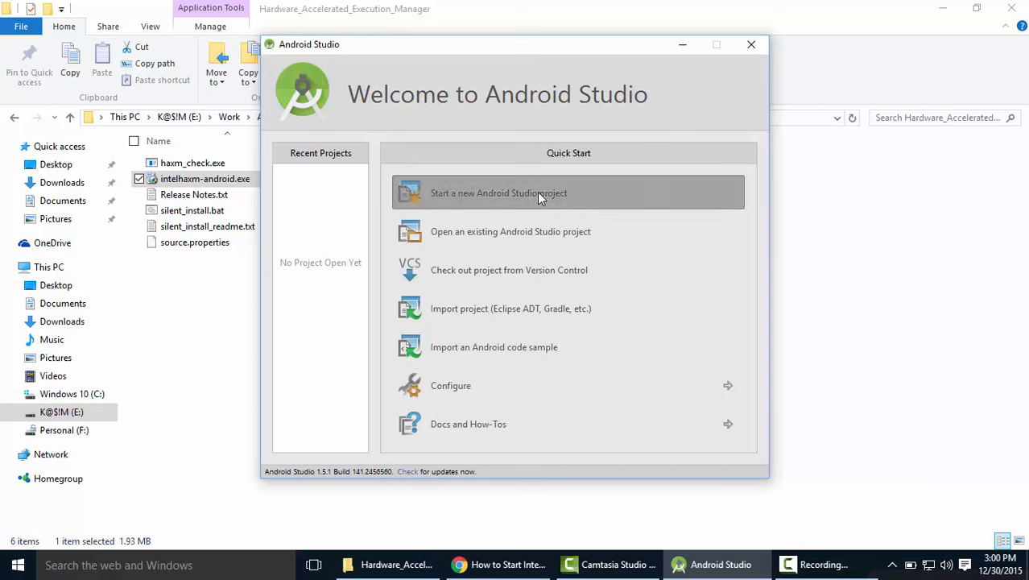
{"action": "left_click", "coordinate": [944, 7]}
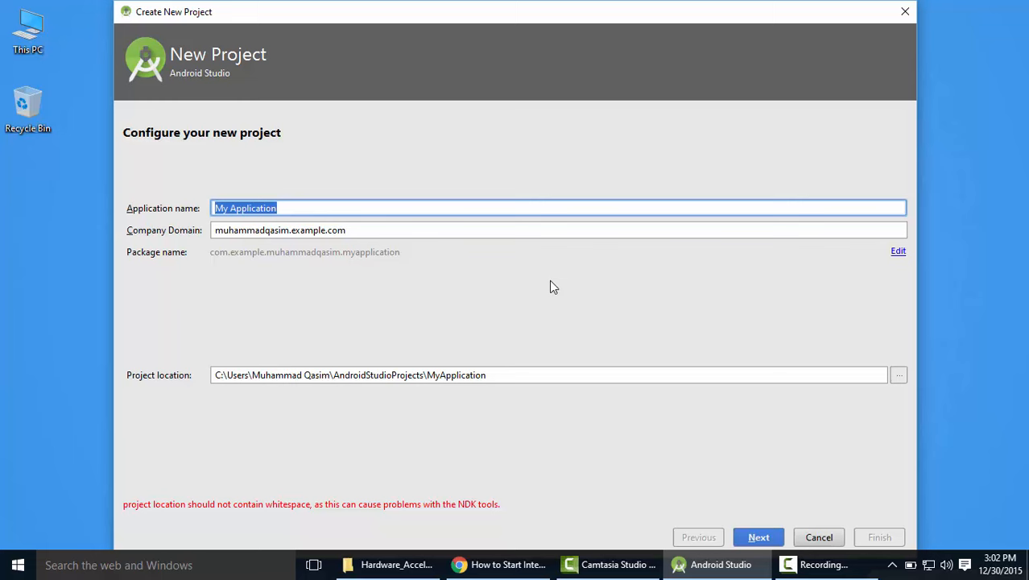
{"action": "type", "text": "HH"}
{"action": "key", "text": "BackSpace"}
{"action": "type", "text": "el"}
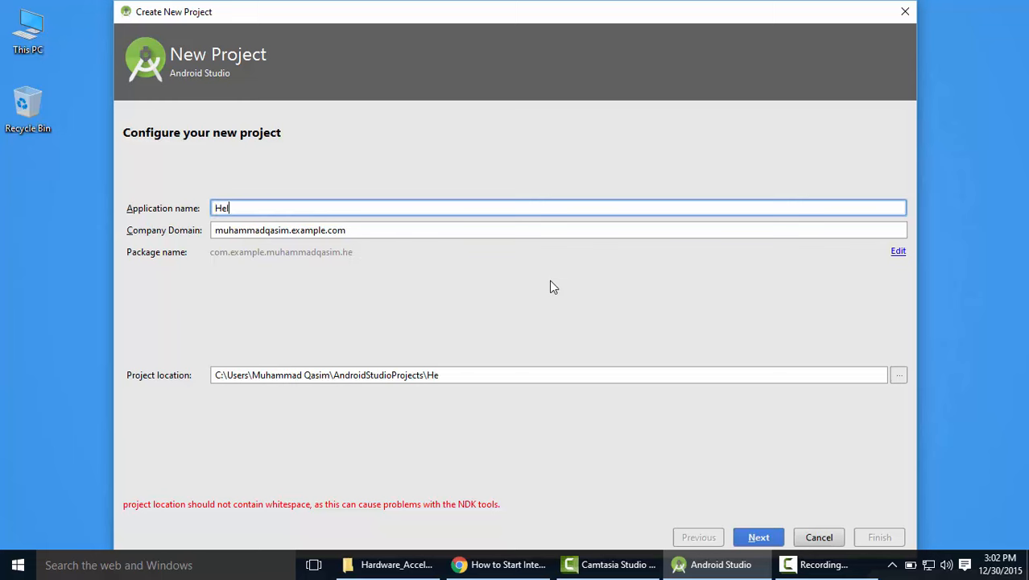
{"action": "type", "text": "lo World"}
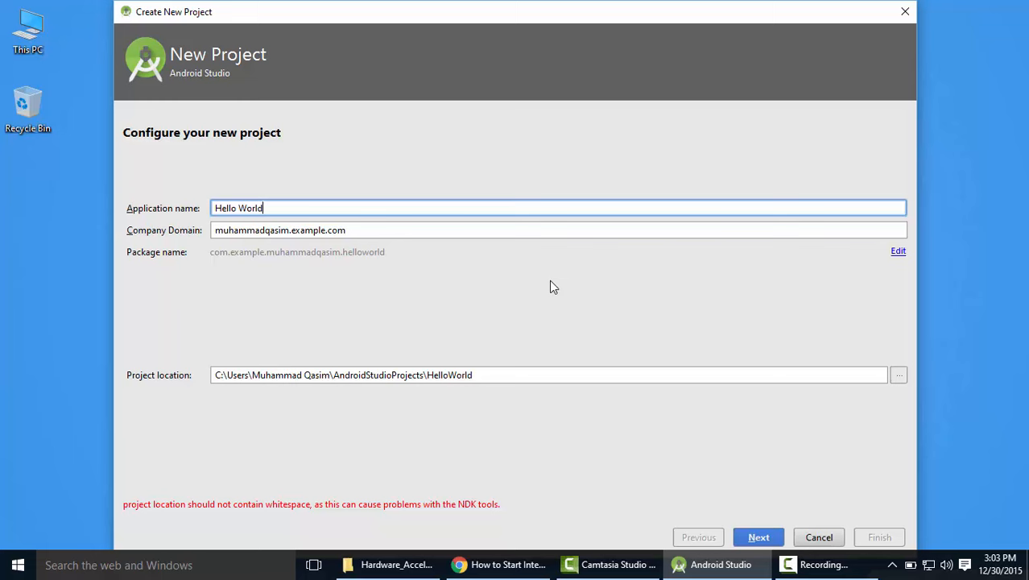
Try a lowercase first letter in the application name and restore it to "Hello World".
{"action": "key", "text": "Left"}
{"action": "key", "text": "Left"}
{"action": "key", "text": "Left"}
{"action": "key", "text": "Left"}
{"action": "key", "text": "Left"}
{"action": "key", "text": "Left"}
{"action": "key", "text": "Left"}
{"action": "key", "text": "Left"}
{"action": "key", "text": "Left"}
{"action": "key", "text": "Left"}
{"action": "key", "text": "Left"}
{"action": "key", "text": "shift+Right"}
{"action": "type", "text": "h"}
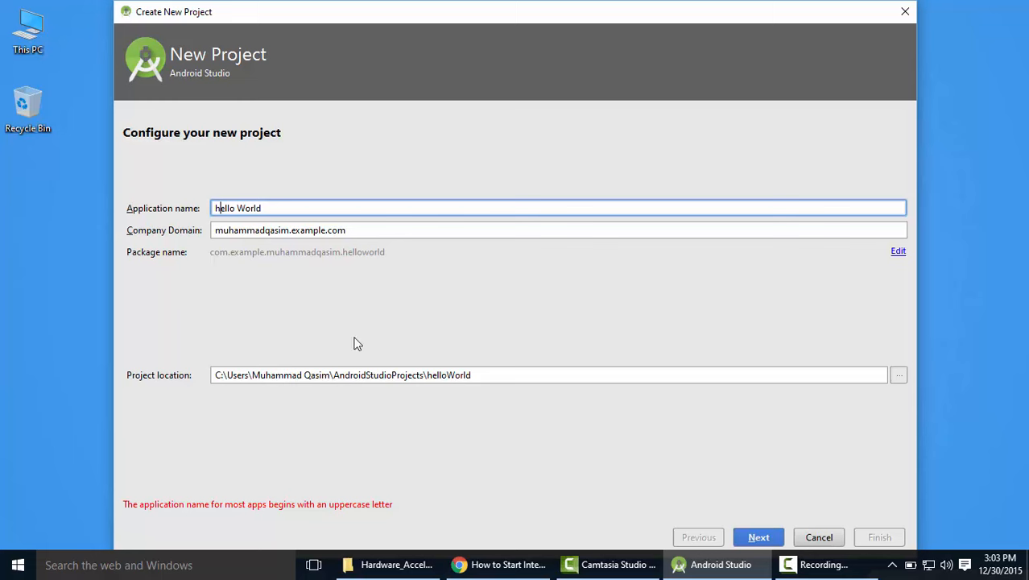
{"action": "key", "text": "shift+Left"}
{"action": "type", "text": "H"}
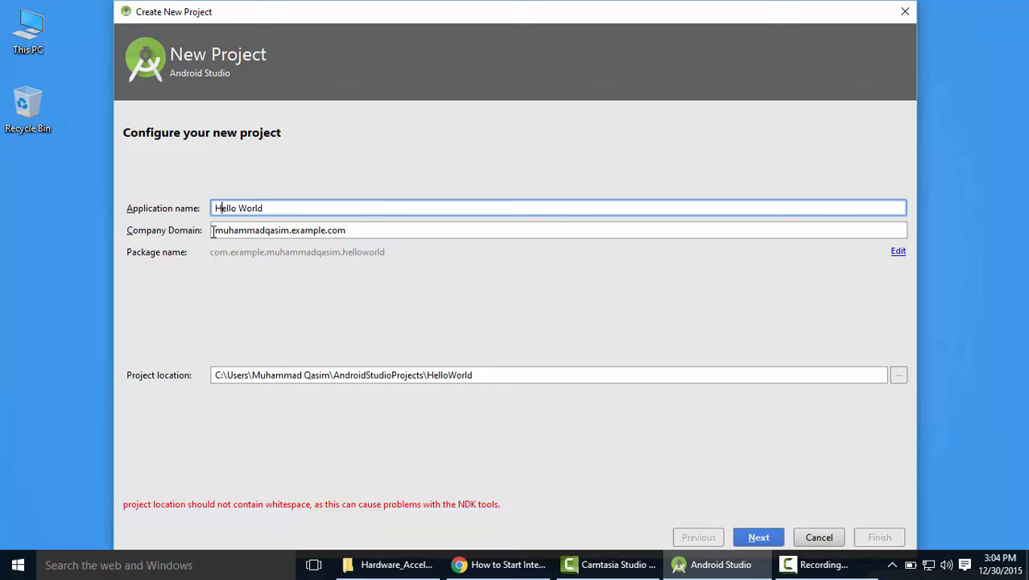
Set the company domain to programmingstation.example.com.
{"action": "left_click", "coordinate": [214, 230]}
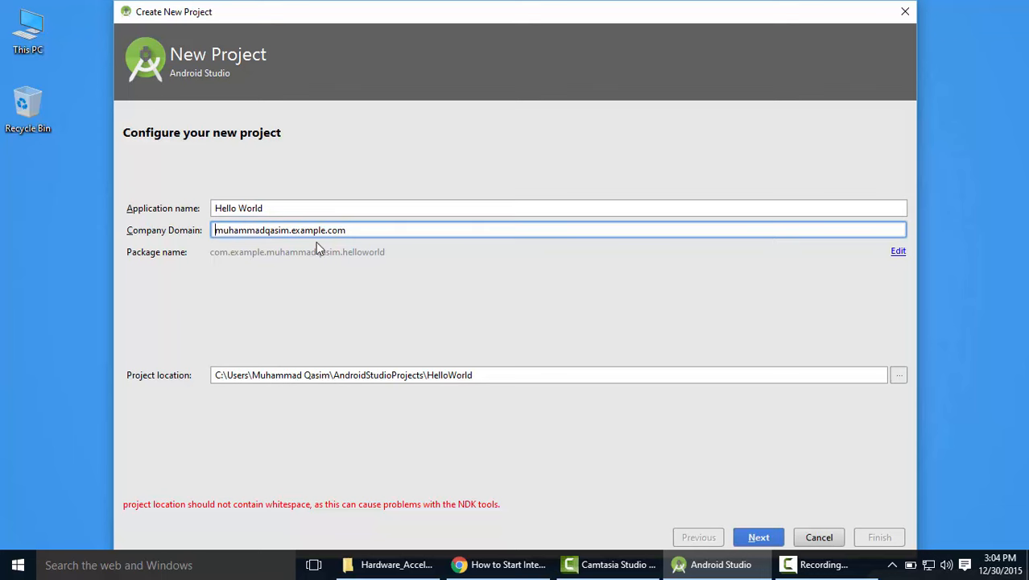
{"action": "double_click", "coordinate": [262, 231]}
{"action": "type", "text": "programmings"}
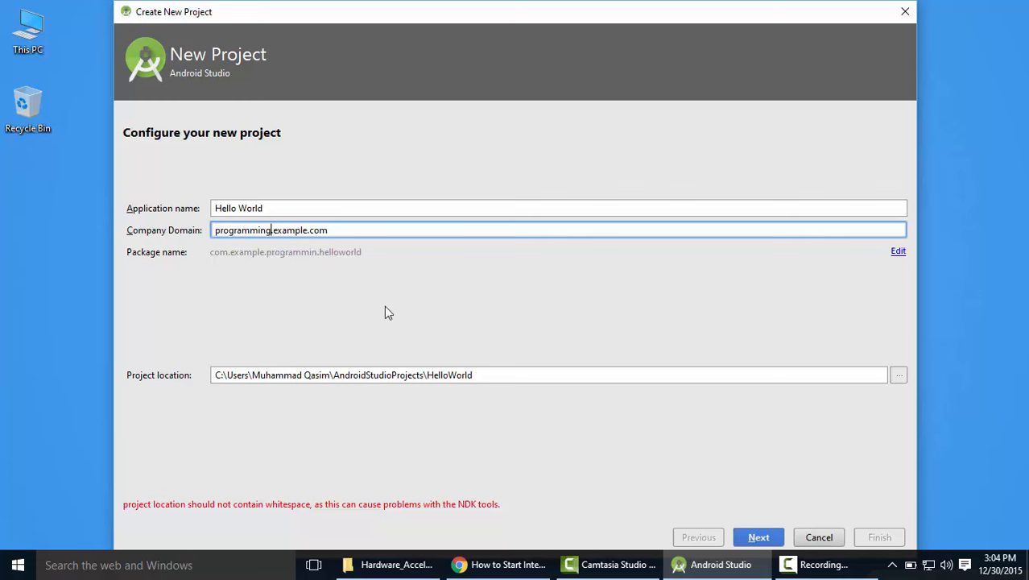
{"action": "type", "text": "tation"}
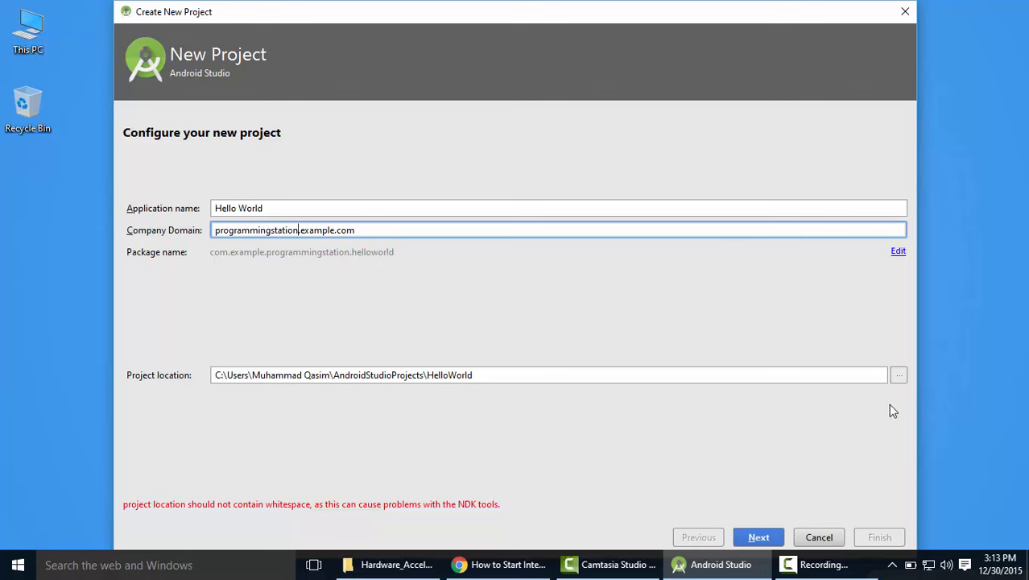
Create a PS_Projects folder in E:\Work\Android_Studio, use it as the location for HelloWorld, and continue to the target devices.
{"action": "left_click", "coordinate": [898, 374]}
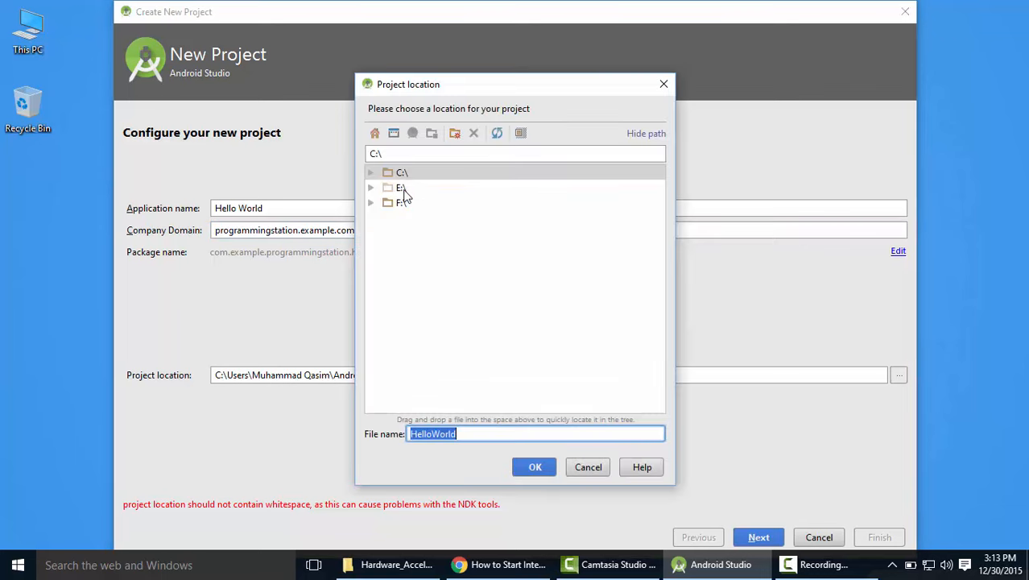
{"action": "double_click", "coordinate": [401, 190]}
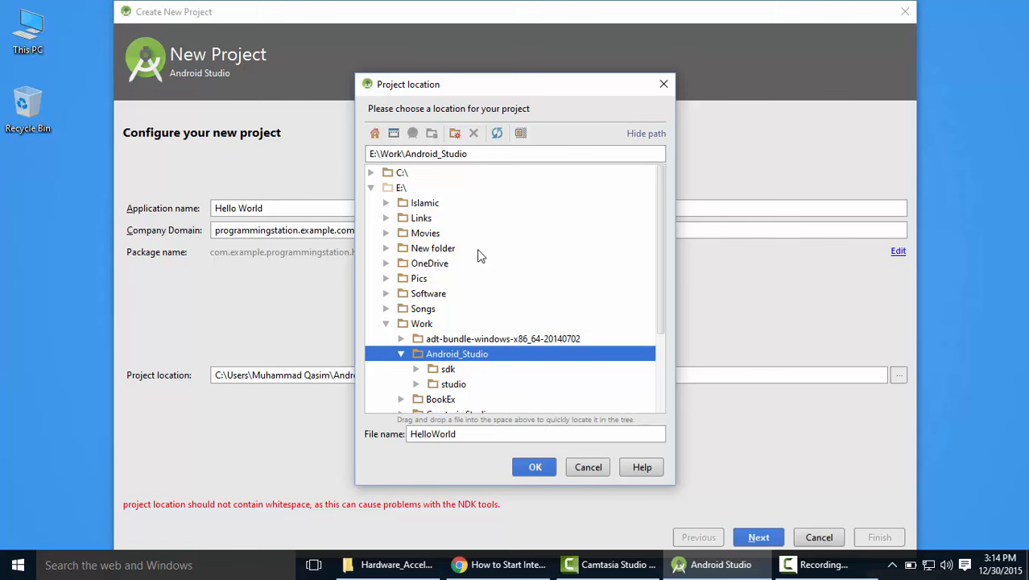
{"action": "left_click", "coordinate": [454, 134]}
{"action": "type", "text": "P"}
{"action": "key", "text": "BackSpace"}
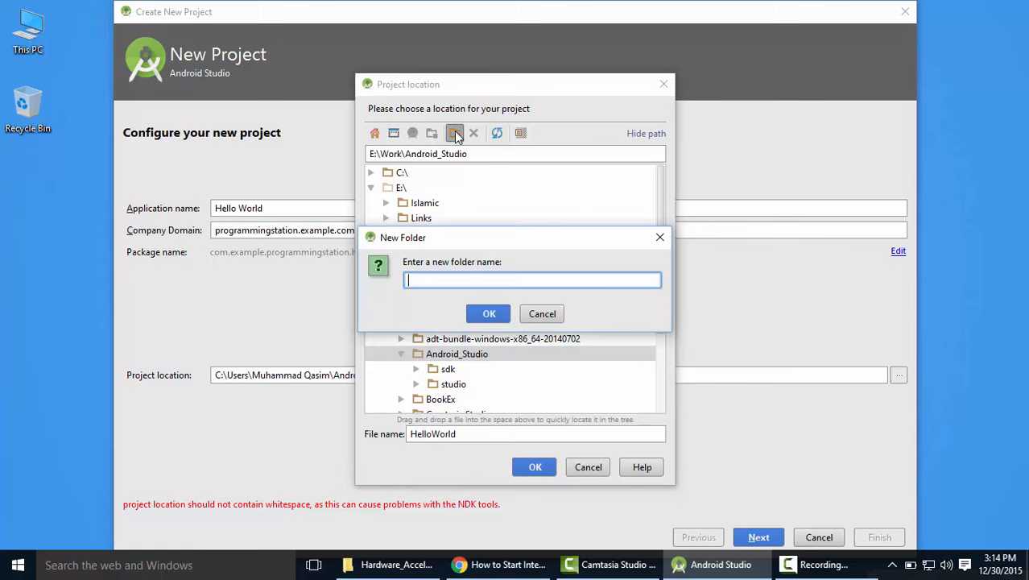
{"action": "type", "text": "PS_Projects"}
{"action": "left_click", "coordinate": [487, 318]}
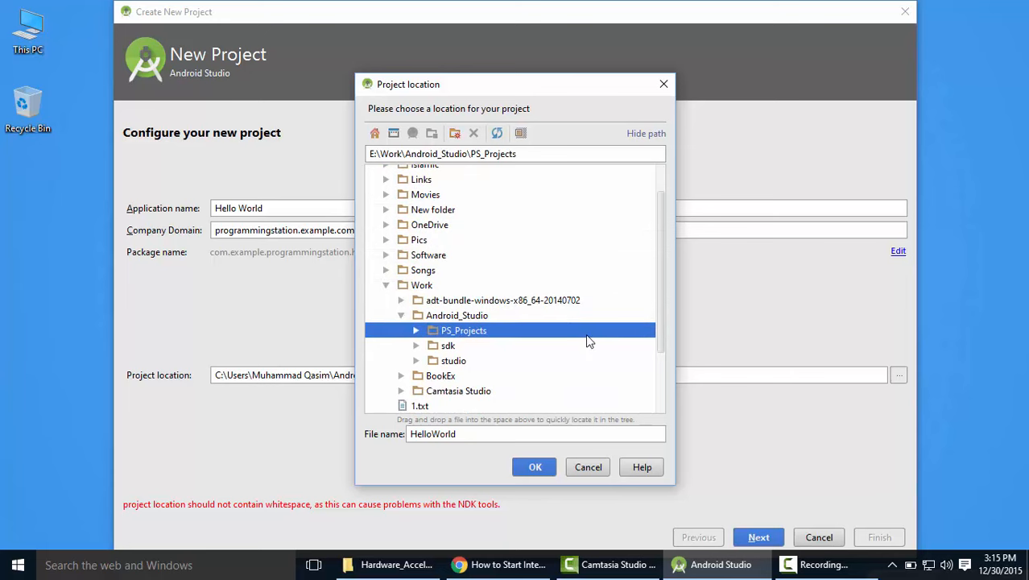
{"action": "left_click", "coordinate": [530, 467]}
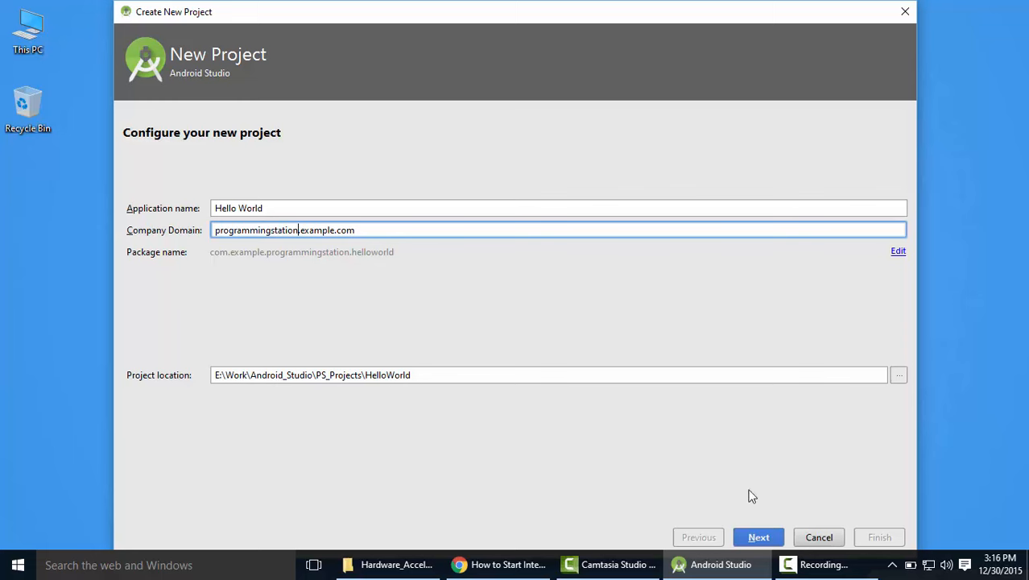
{"action": "left_click", "coordinate": [759, 536]}
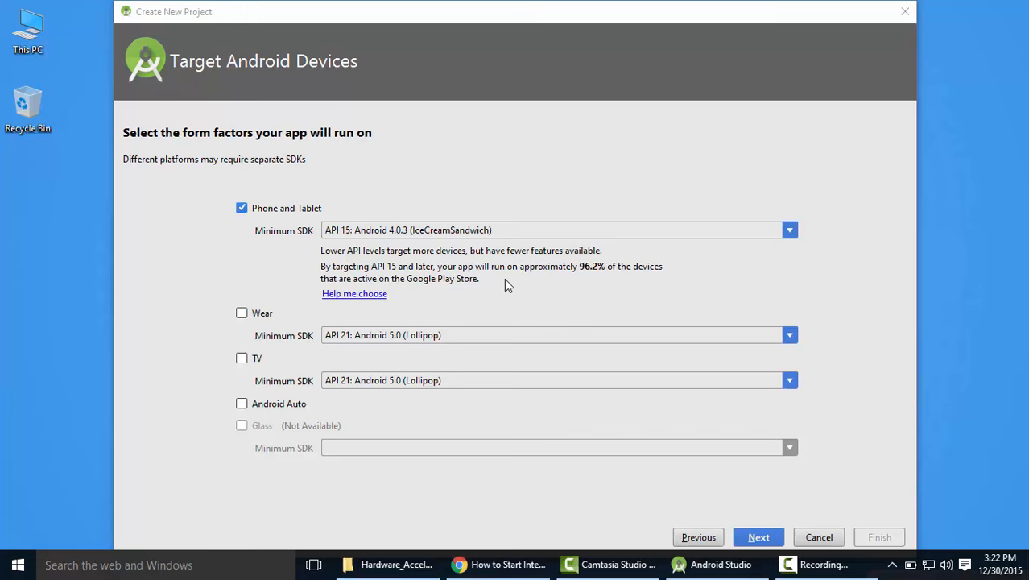
Set the Phone and Tablet minimum SDK to API 9: Android 2.3 (Gingerbread).
{"action": "left_click", "coordinate": [754, 234]}
{"action": "scroll", "coordinate": [798, 326], "scroll_direction": "up", "scroll_amount": 1}
{"action": "scroll", "coordinate": [797, 326], "scroll_direction": "up", "scroll_amount": 7}
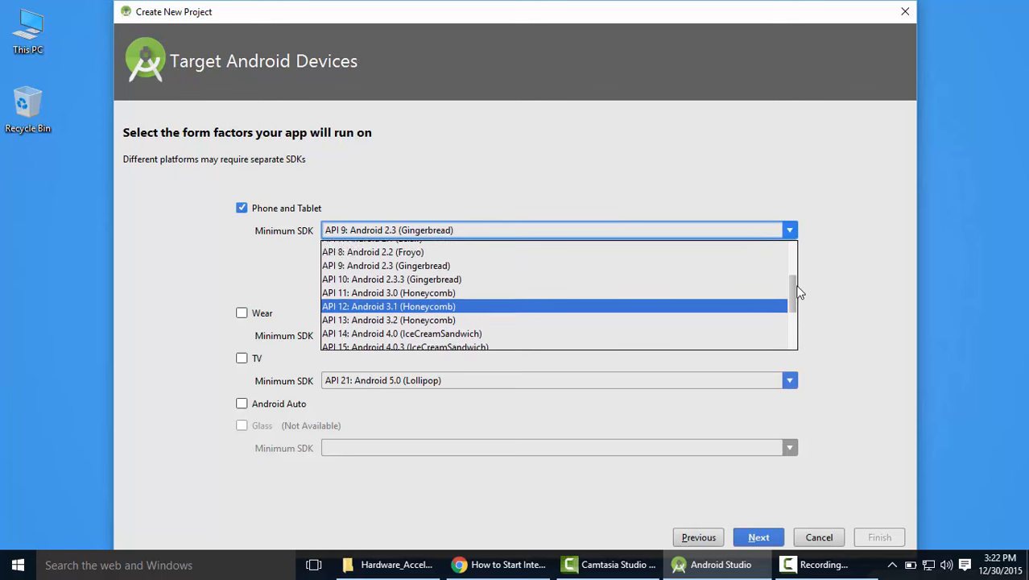
{"action": "left_click", "coordinate": [603, 275]}
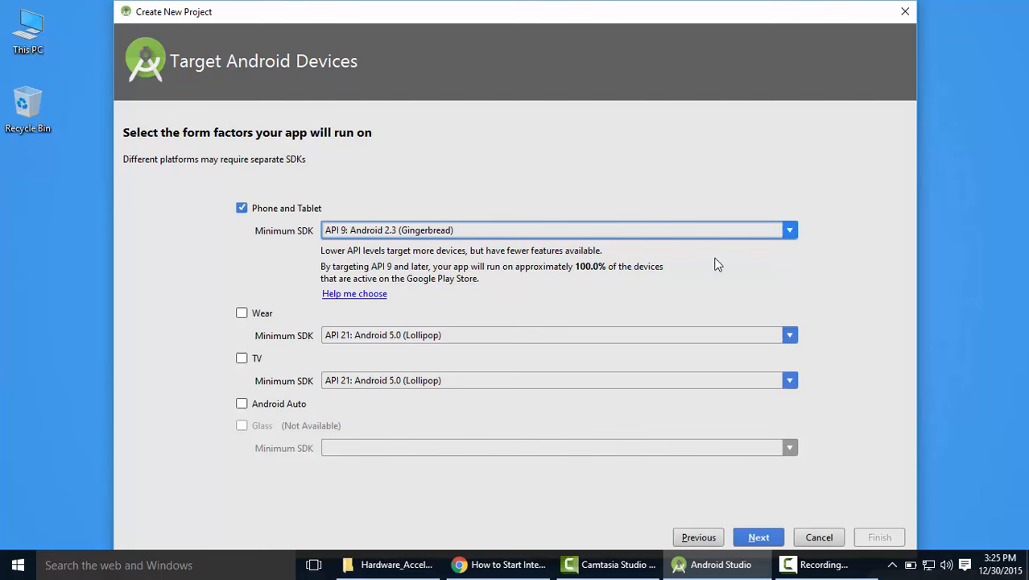
Set the Phone and Tablet minimum SDK to API 15: Android 4.0.3 (IceCreamSandwich) and continue to the activity templates.
{"action": "left_click", "coordinate": [785, 229]}
{"action": "scroll", "coordinate": [791, 290], "scroll_direction": "down", "scroll_amount": 2}
{"action": "scroll", "coordinate": [795, 306], "scroll_direction": "down", "scroll_amount": 2}
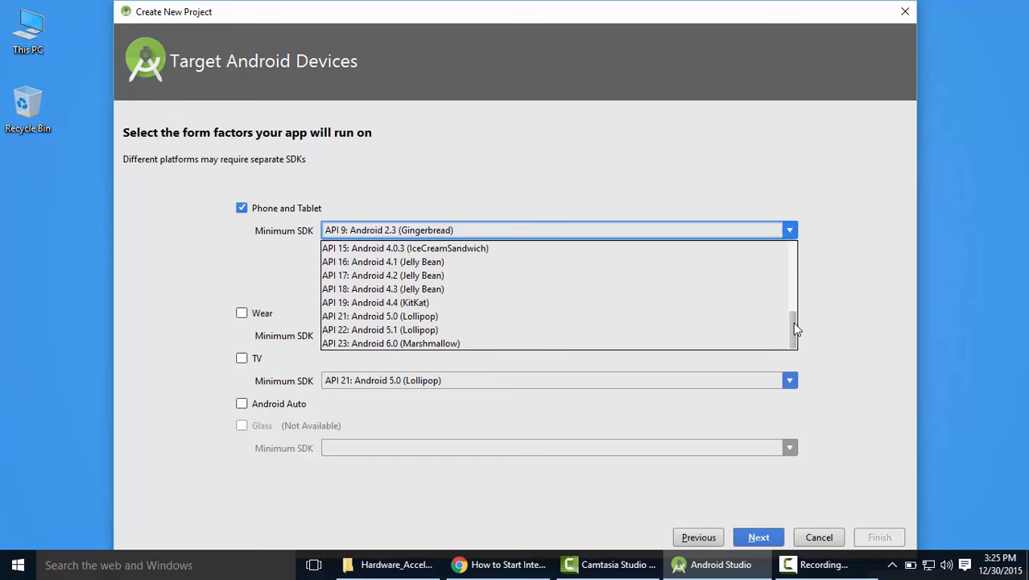
{"action": "left_click", "coordinate": [594, 249]}
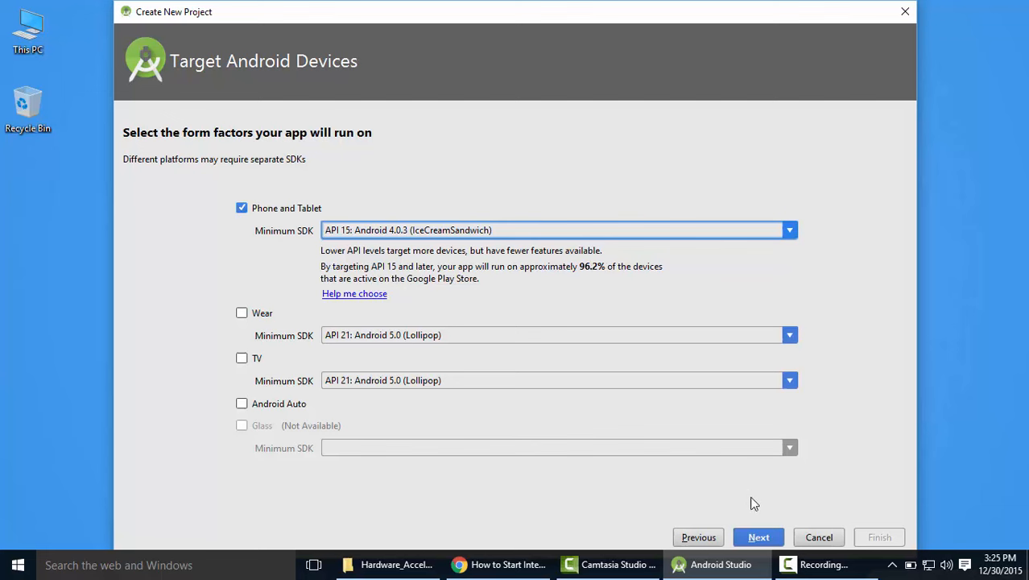
{"action": "left_click", "coordinate": [759, 537]}
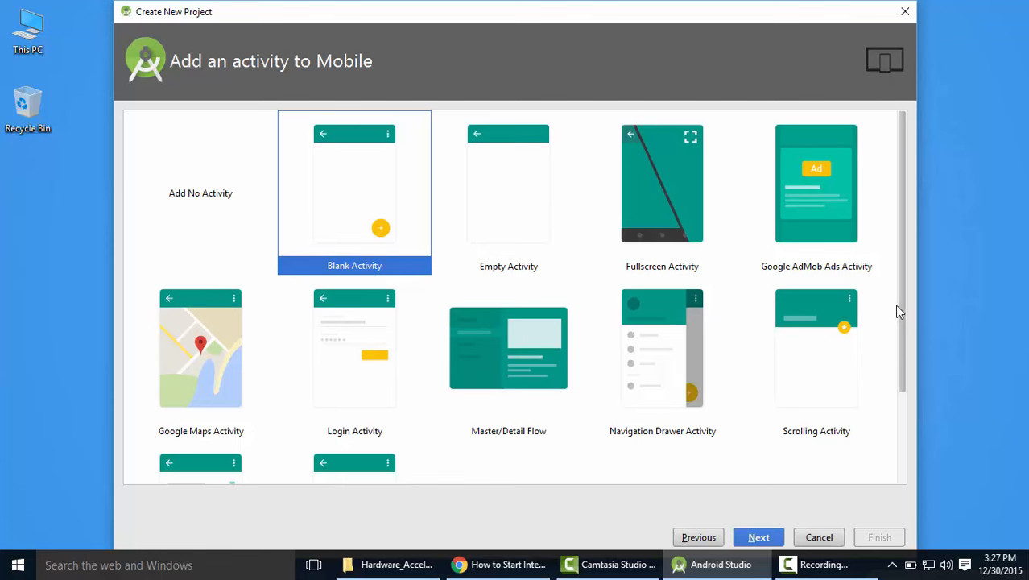
Choose the Empty Activity template, keep the names MainActivity and activity_main, and finish creating the project.
{"action": "left_click", "coordinate": [508, 224]}
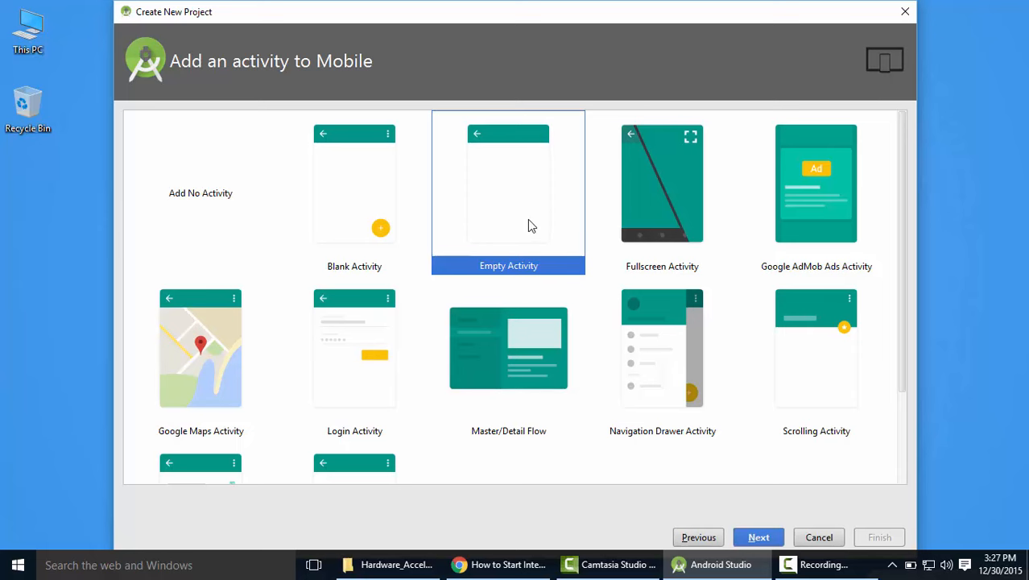
{"action": "left_click", "coordinate": [753, 537]}
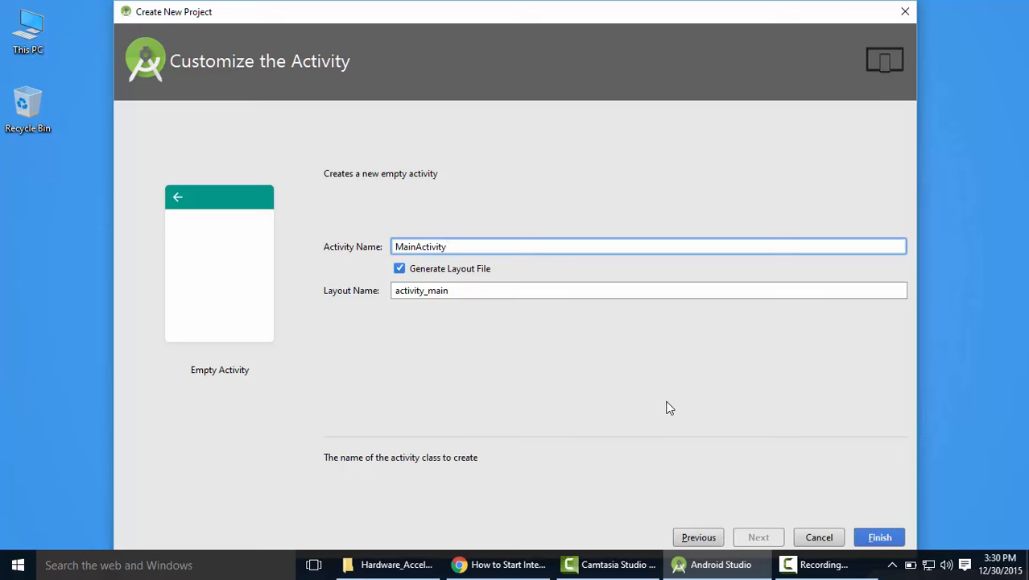
{"action": "left_click", "coordinate": [881, 531]}
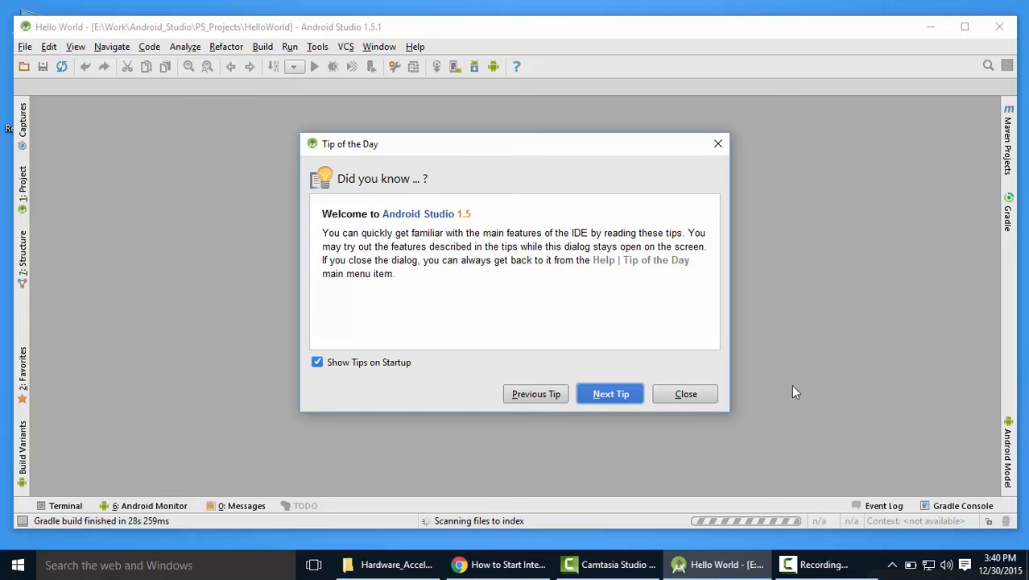
Dismiss the Tip of the Day, maximize the project window, and narrow the project tree to widen the code editor.
{"action": "left_click", "coordinate": [694, 393]}
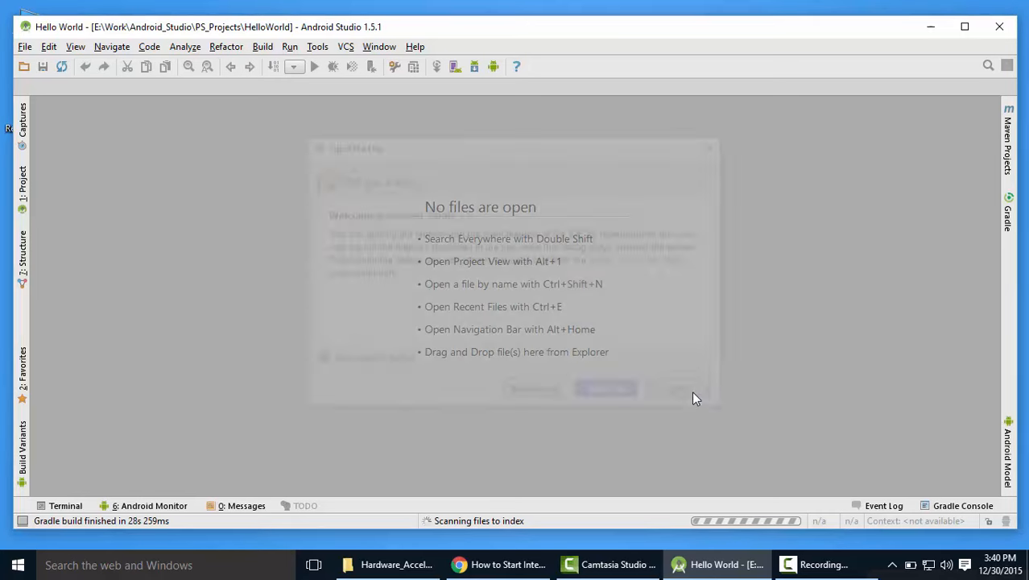
{"action": "left_click", "coordinate": [968, 27]}
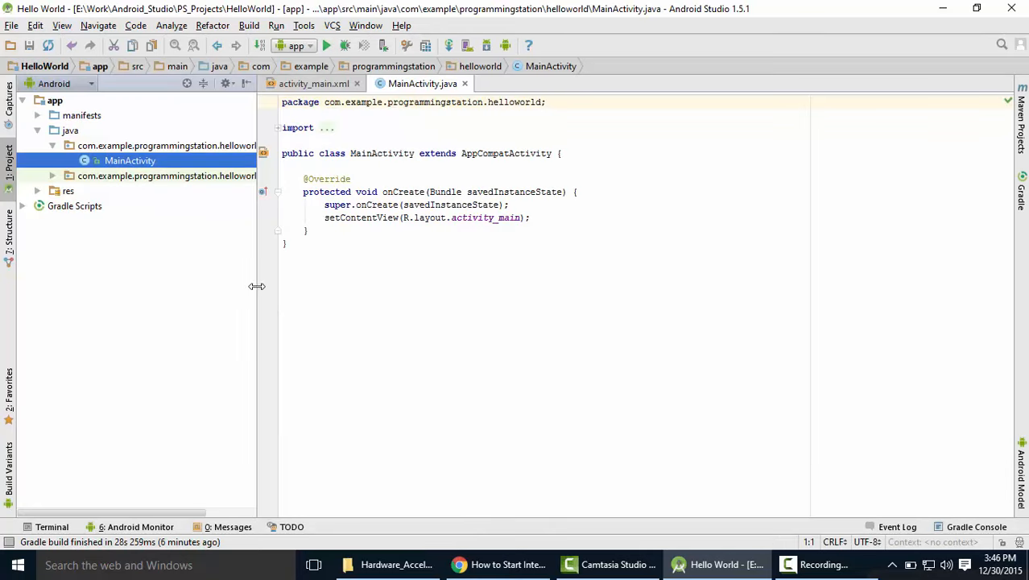
{"action": "left_click_drag", "start_coordinate": [257, 285], "coordinate": [227, 286]}
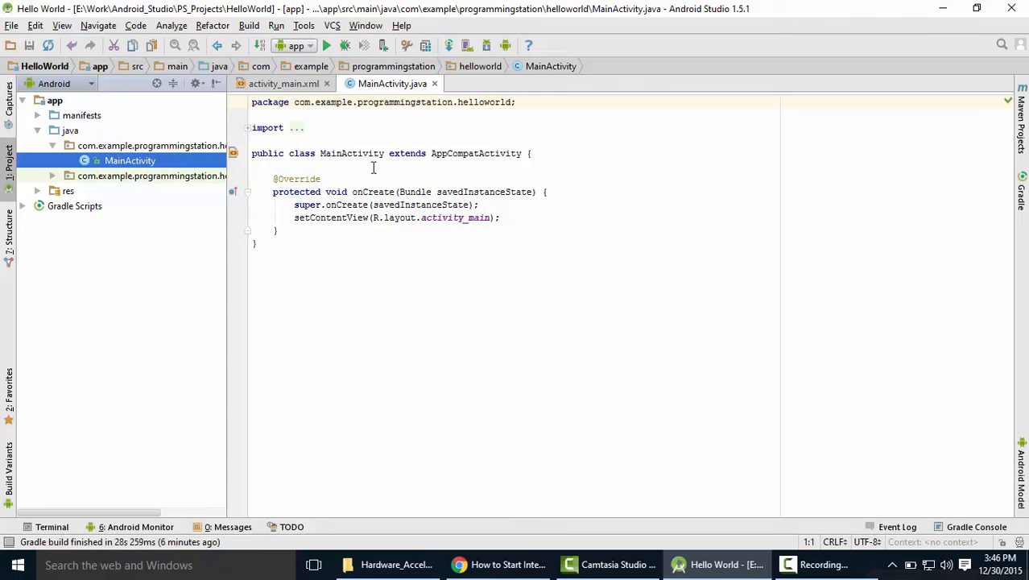
Open the Android Virtual Device Manager and view the additional actions for the Nexus 5 API 23 x86 device.
{"action": "left_click", "coordinate": [467, 46]}
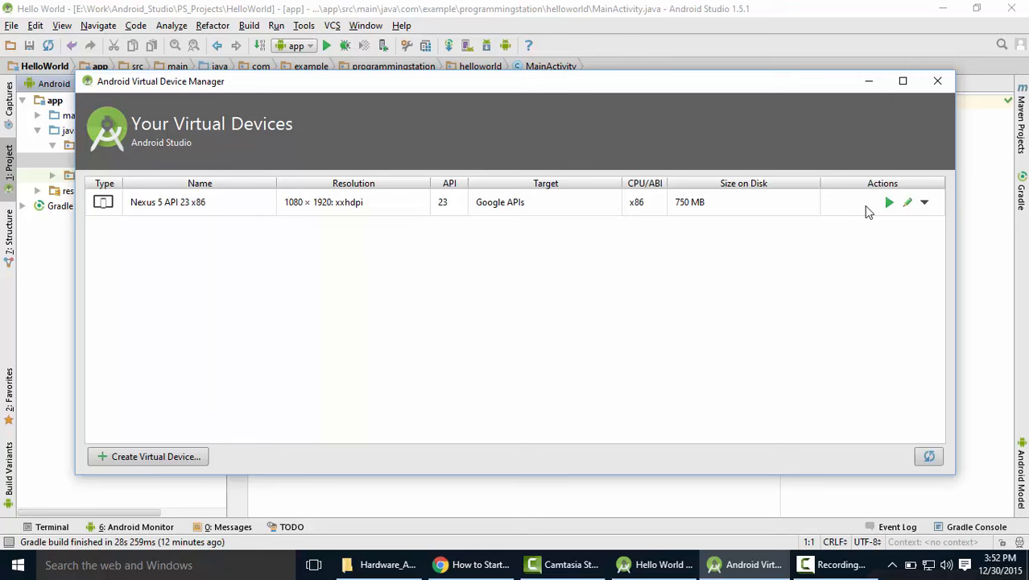
{"action": "left_click", "coordinate": [909, 204]}
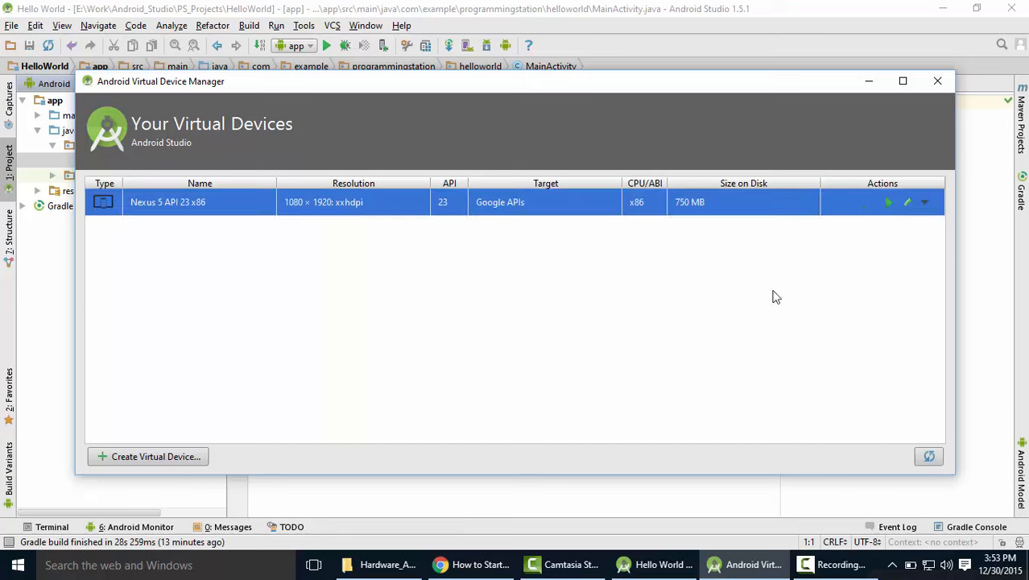
{"action": "left_click", "coordinate": [926, 207]}
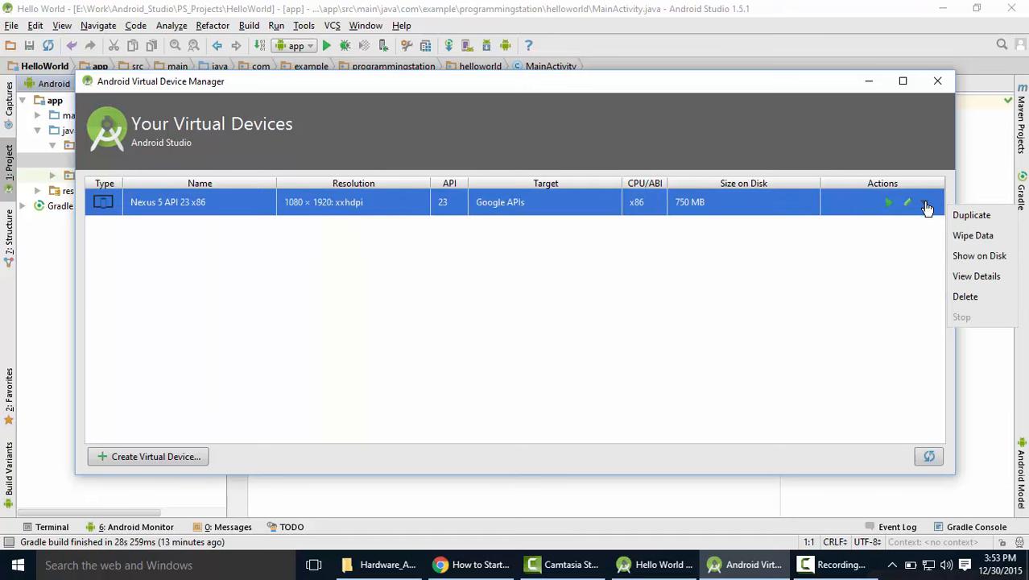
{"action": "left_click", "coordinate": [445, 352]}
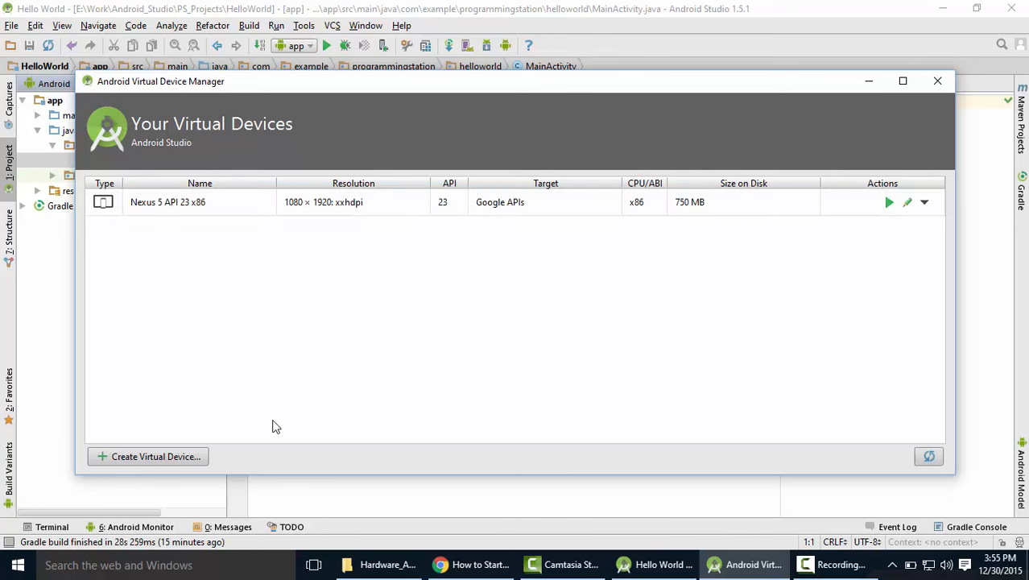
Edit the Nexus 5 API 23 x86 virtual device and set its RAM to 1024 MB in the advanced settings.
{"action": "left_click", "coordinate": [909, 205]}
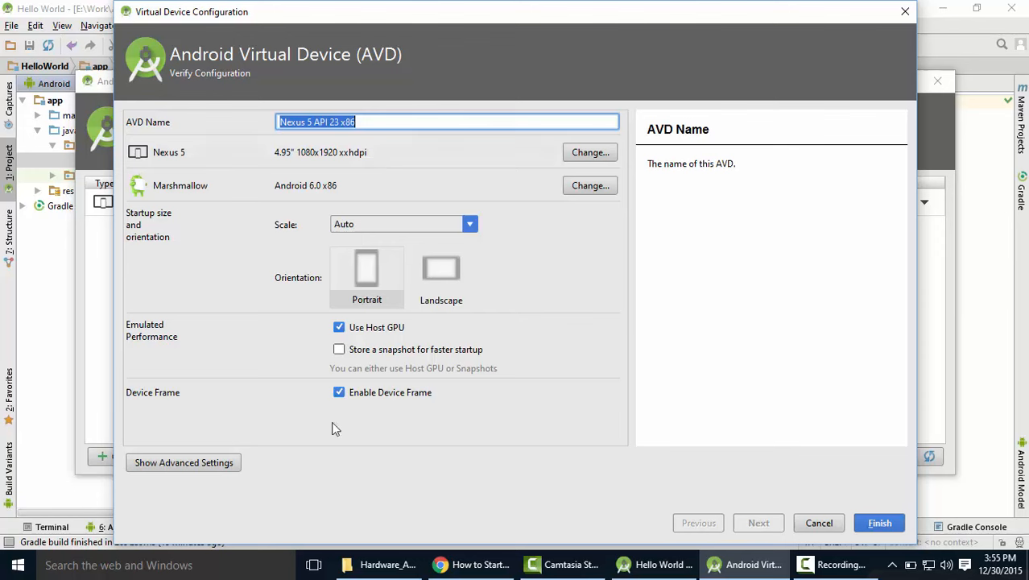
{"action": "left_click", "coordinate": [157, 461]}
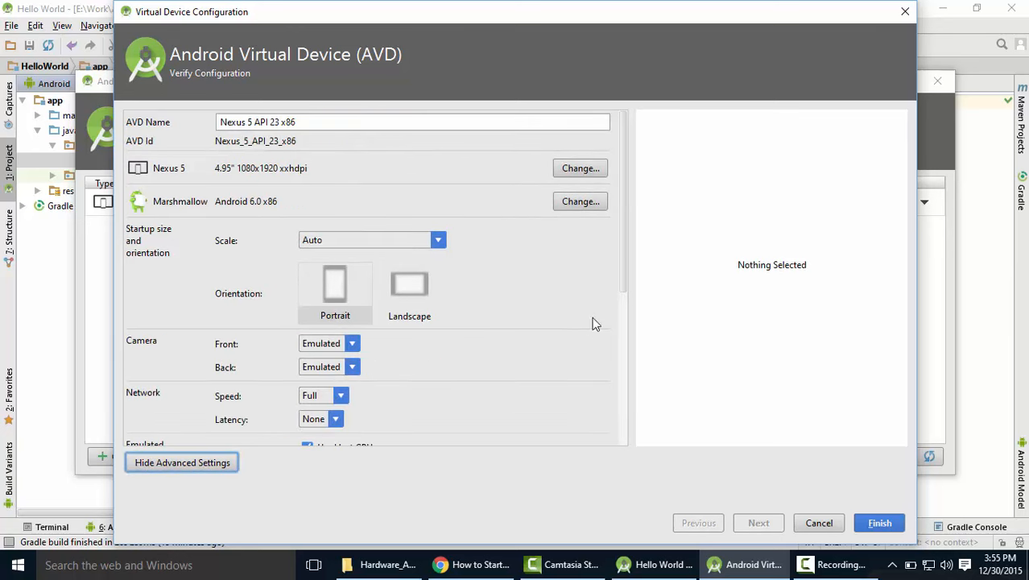
{"action": "left_click_drag", "start_coordinate": [626, 269], "coordinate": [630, 418]}
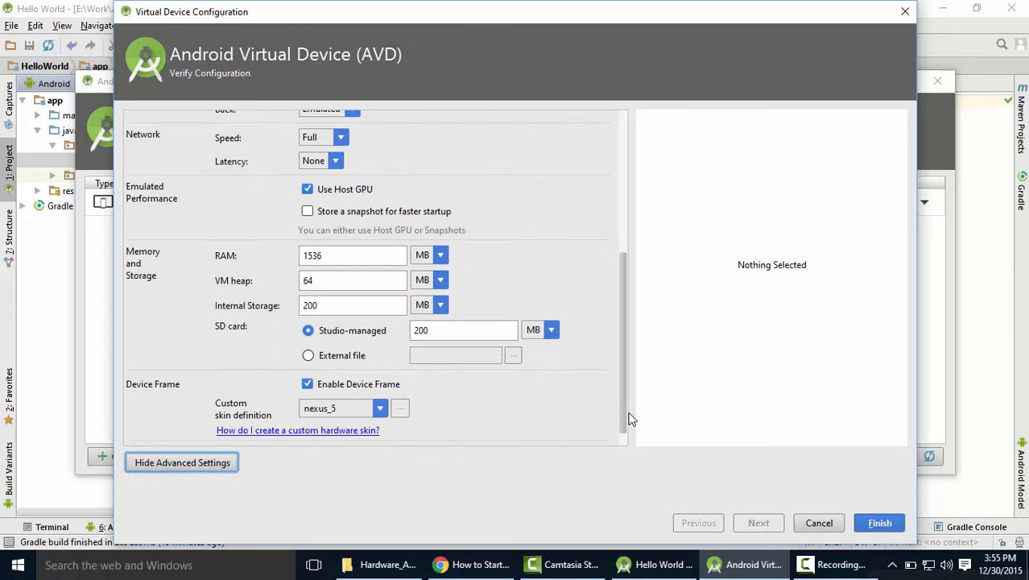
{"action": "left_click", "coordinate": [333, 255]}
{"action": "left_click_drag", "start_coordinate": [334, 255], "coordinate": [302, 256]}
{"action": "type", "text": "10"}
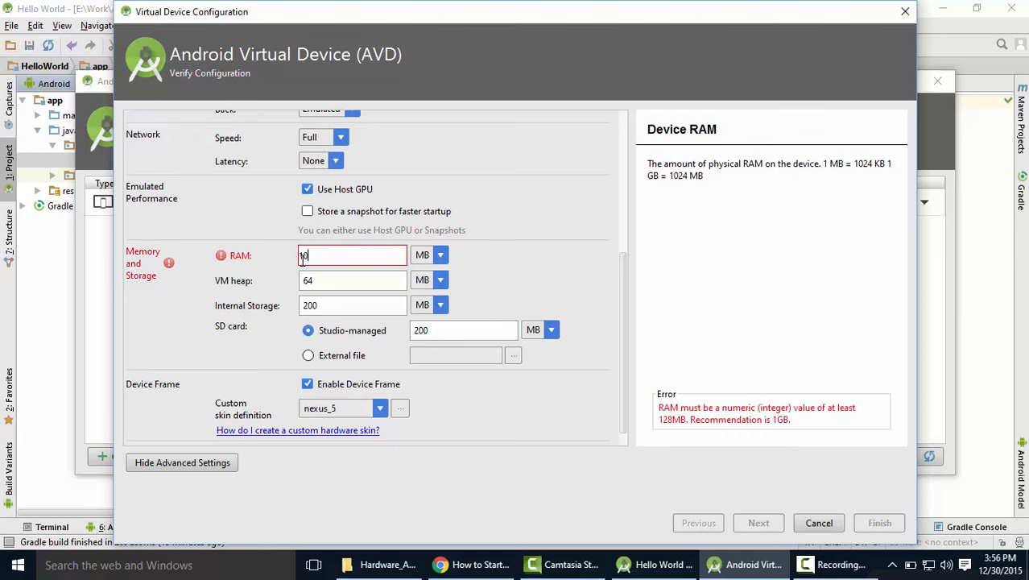
{"action": "type", "text": "24"}
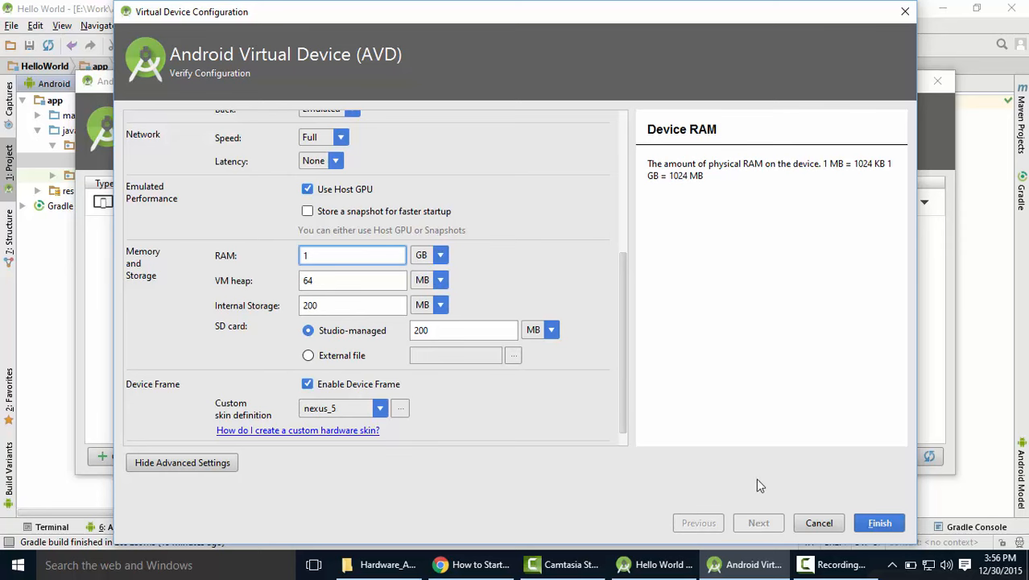
Save the virtual device configuration, launch the Nexus 5 API 23 x86 emulator, and close the Android Virtual Device Manager.
{"action": "left_click", "coordinate": [881, 523]}
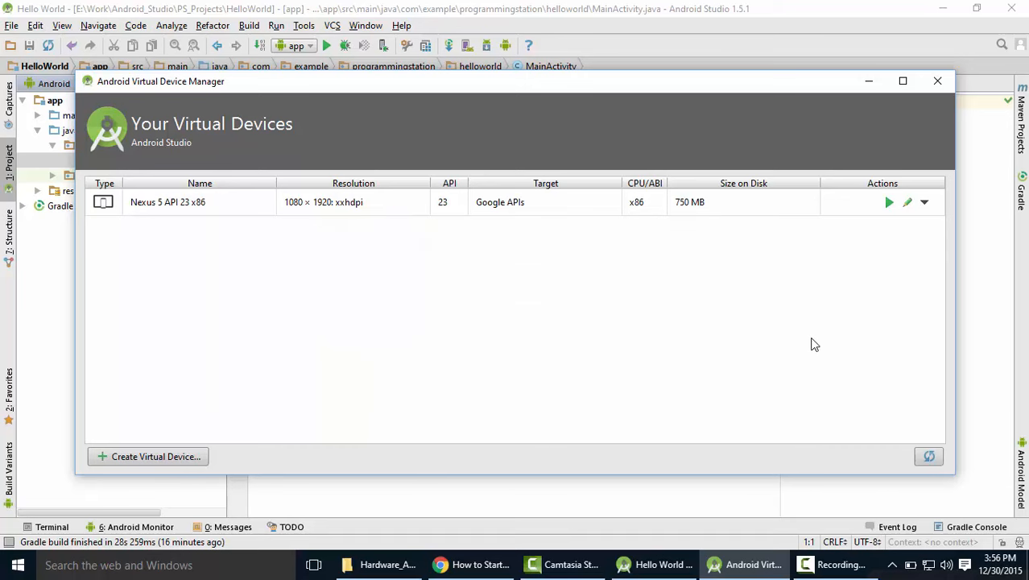
{"action": "left_click", "coordinate": [888, 206]}
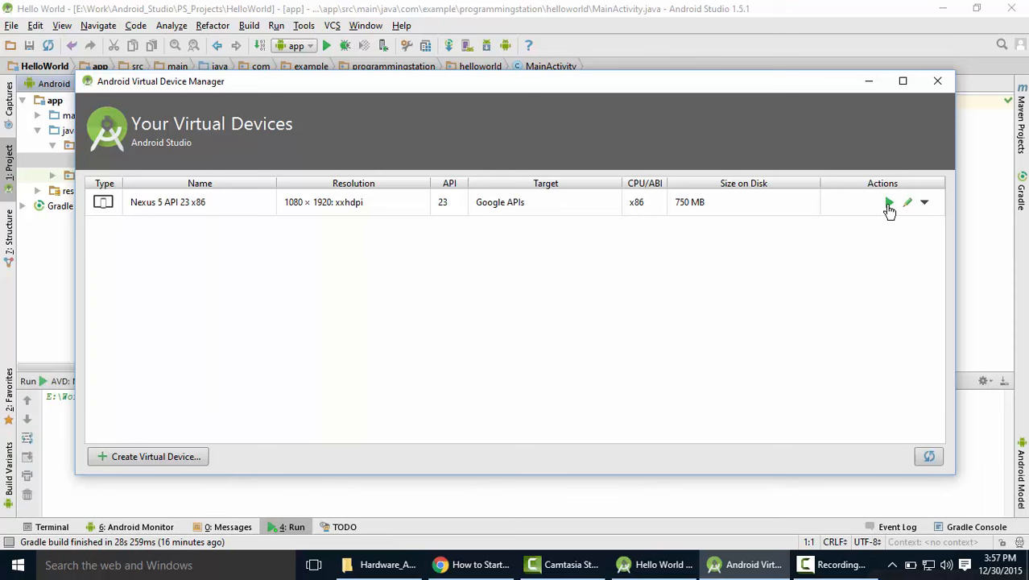
{"action": "left_click", "coordinate": [937, 80]}
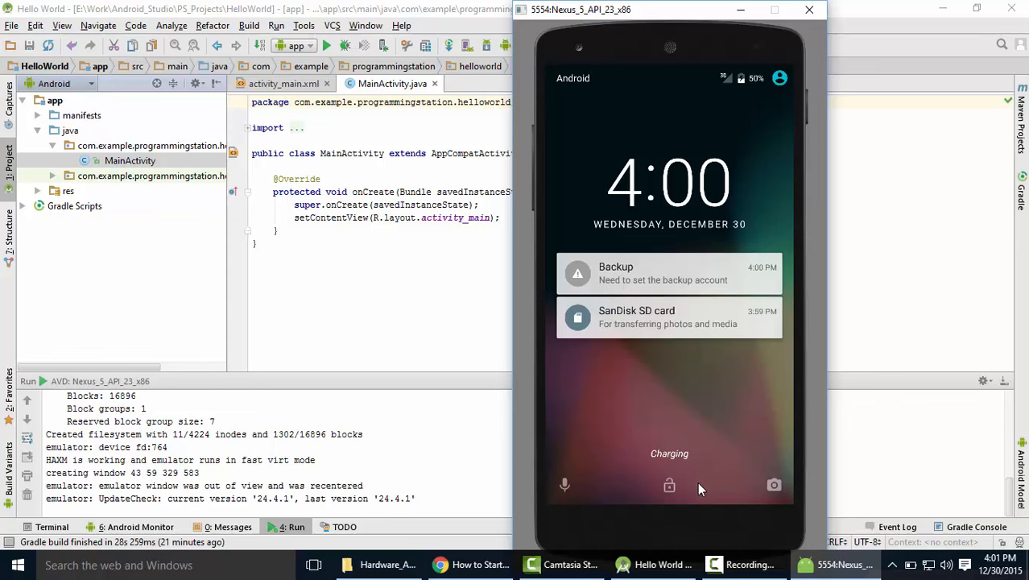
Unlock the emulated phone's lock screen and dismiss the Welcome hint on its home screen.
{"action": "left_click_drag", "start_coordinate": [666, 488], "coordinate": [677, 225]}
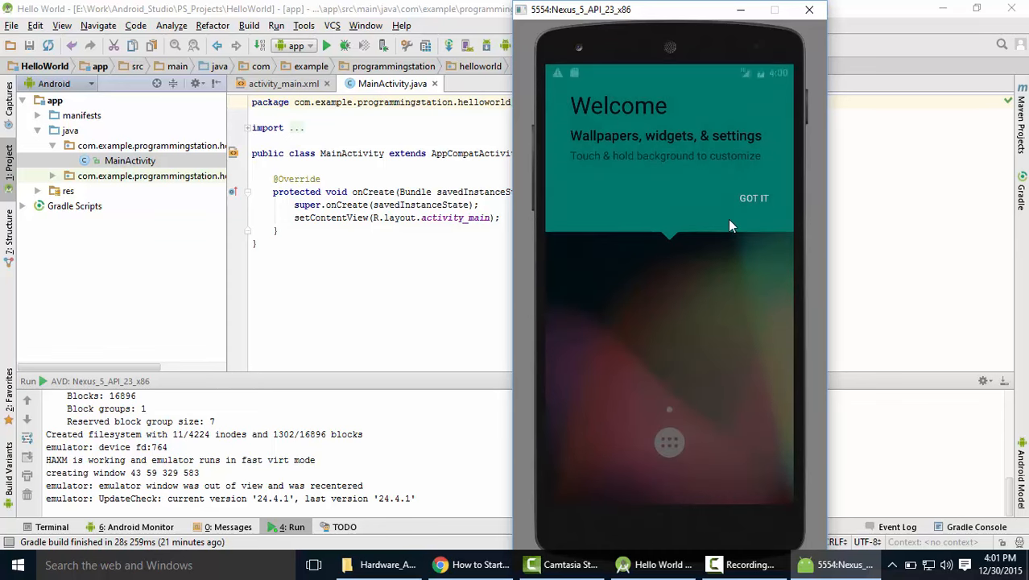
{"action": "left_click", "coordinate": [749, 251]}
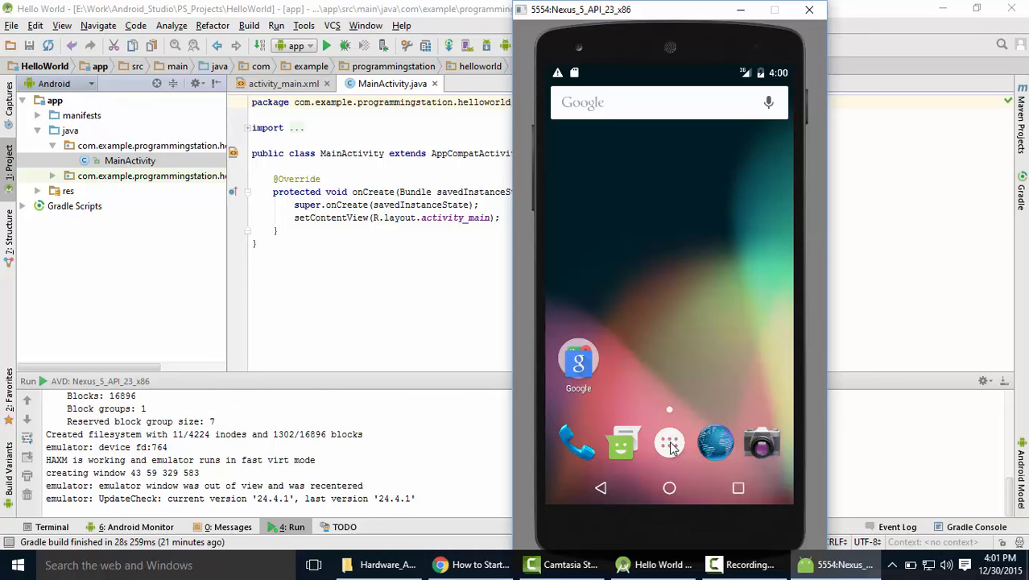
Run the app from Android Studio on the running Nexus 5 emulator, reusing that device for future launches, and bring up the emulator window.
{"action": "key", "text": "alt+Tab"}
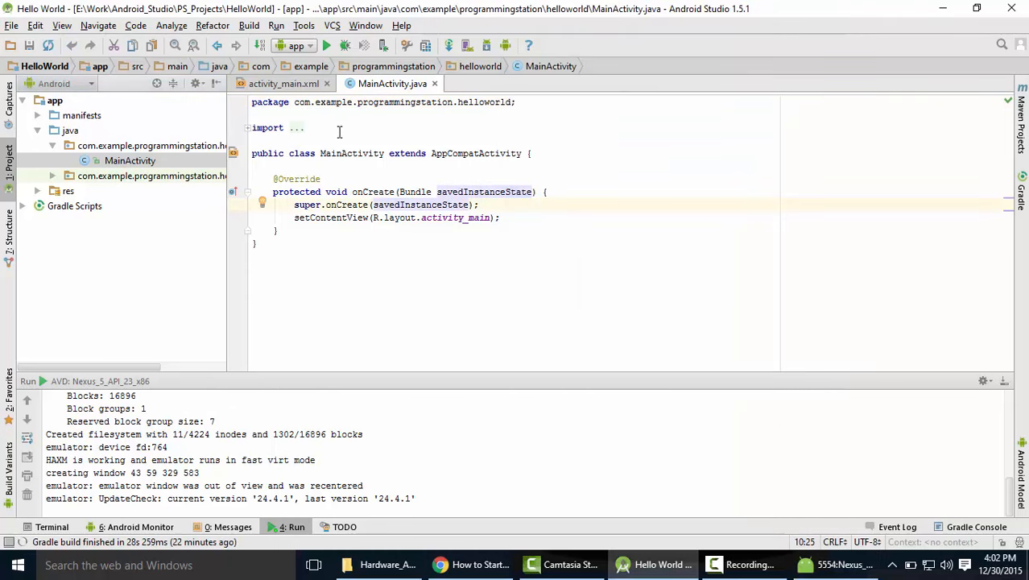
{"action": "left_click", "coordinate": [326, 46]}
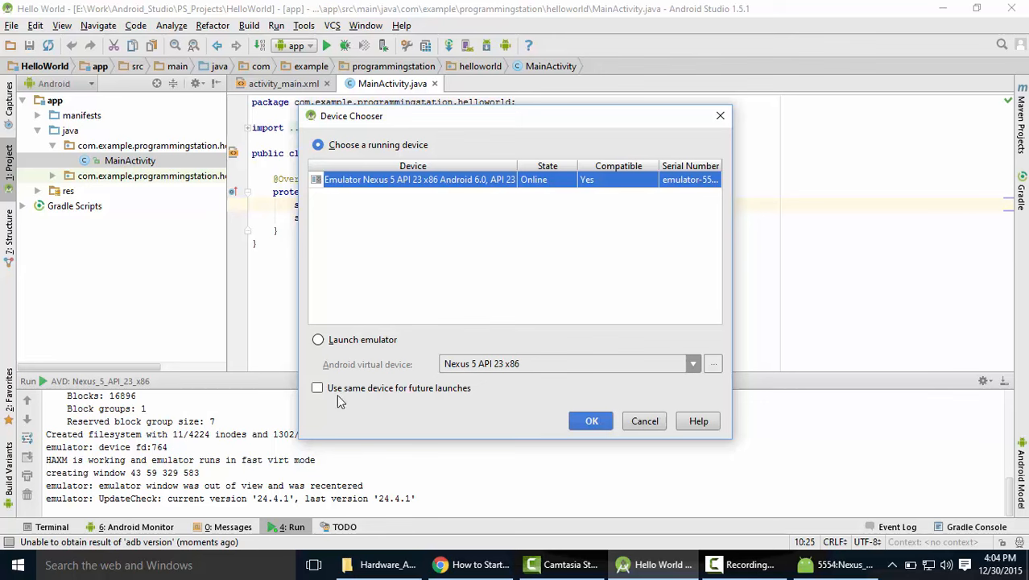
{"action": "left_click", "coordinate": [318, 389]}
{"action": "left_click", "coordinate": [592, 422]}
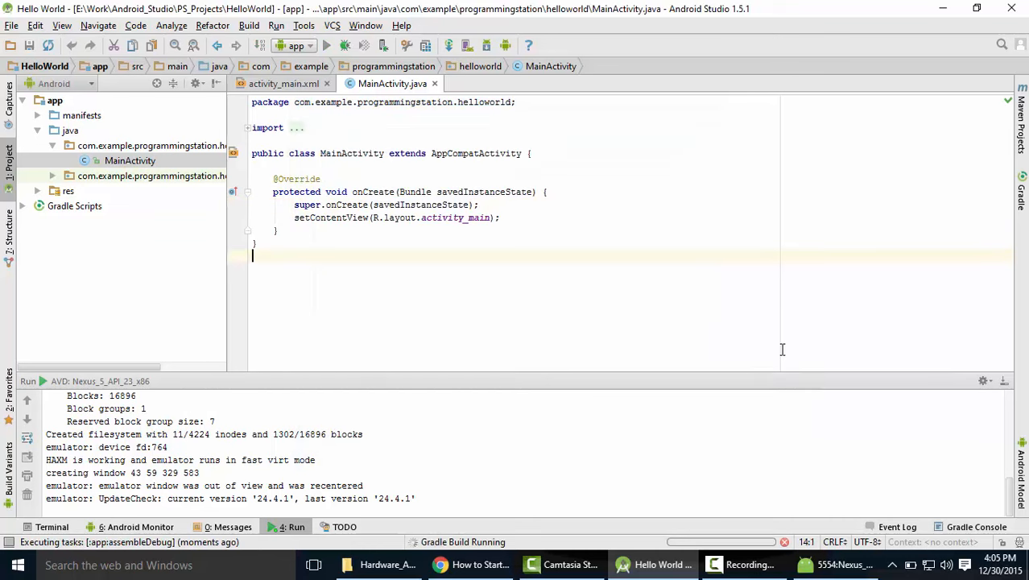
{"action": "left_click", "coordinate": [836, 565]}
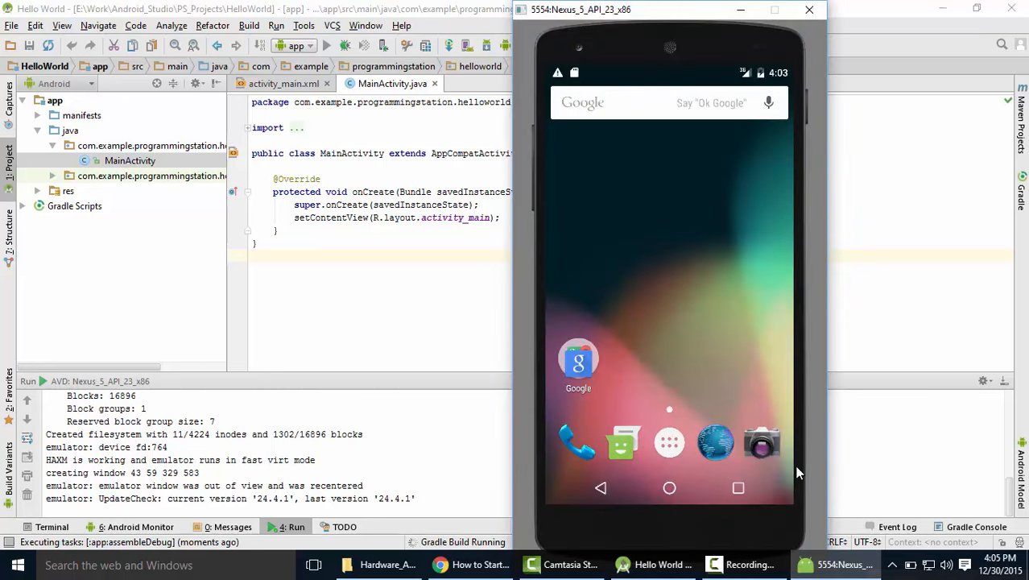